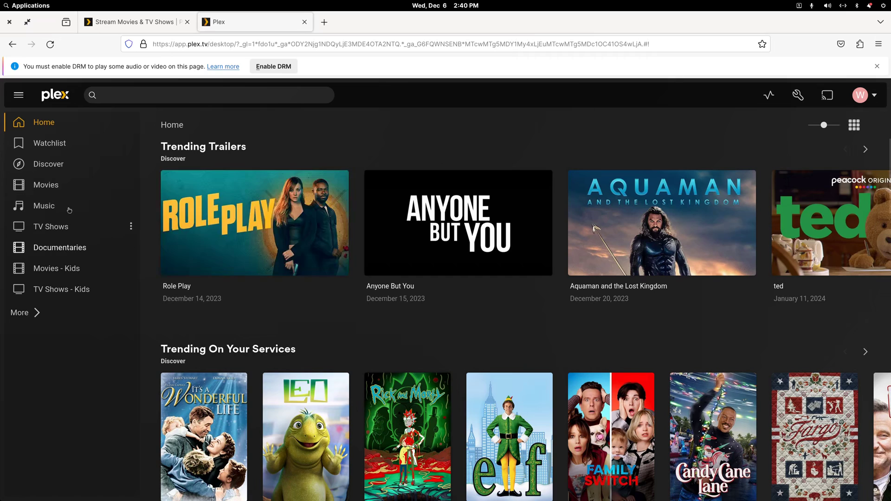
Step: Open the Movies library to view its titles
{"action": "left_click", "coordinate": [57, 187]}
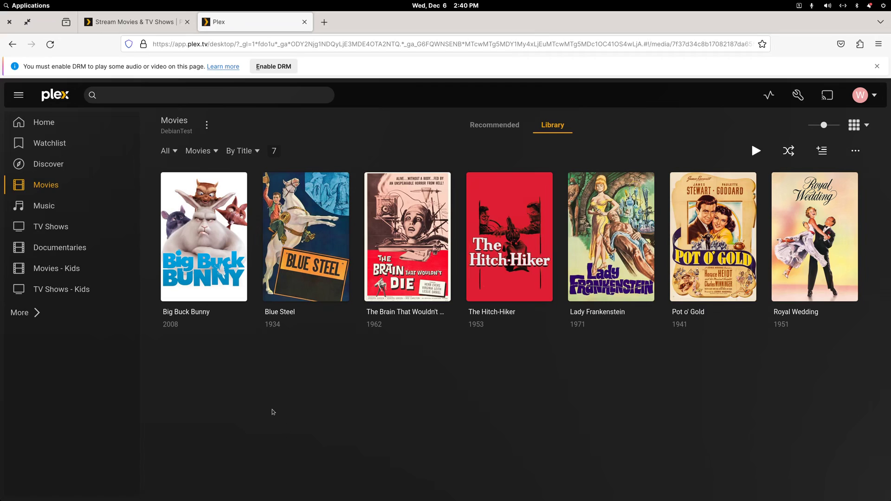
{"action": "mouse_move", "coordinate": [684, 177]}
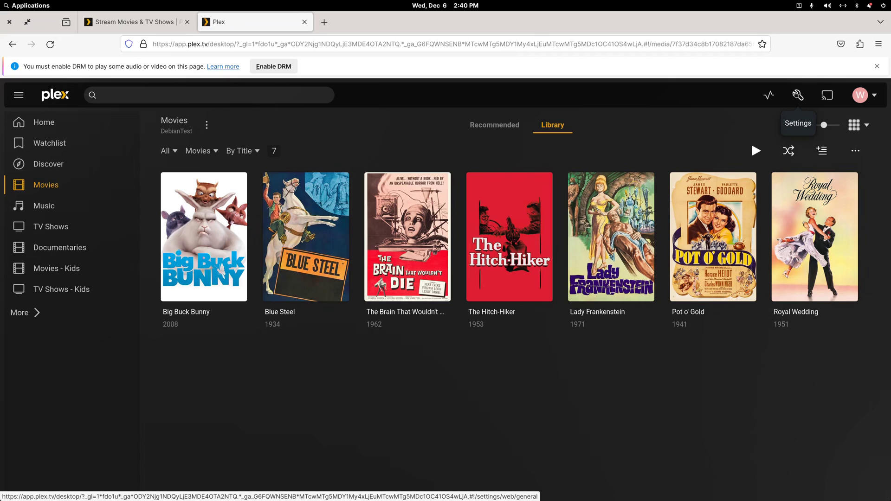
Step: Start the Plex DVR setup from the server's Live TV & DVR settings and choose the HDHomeRun FLEX 4K as the device
{"action": "left_click", "coordinate": [798, 95]}
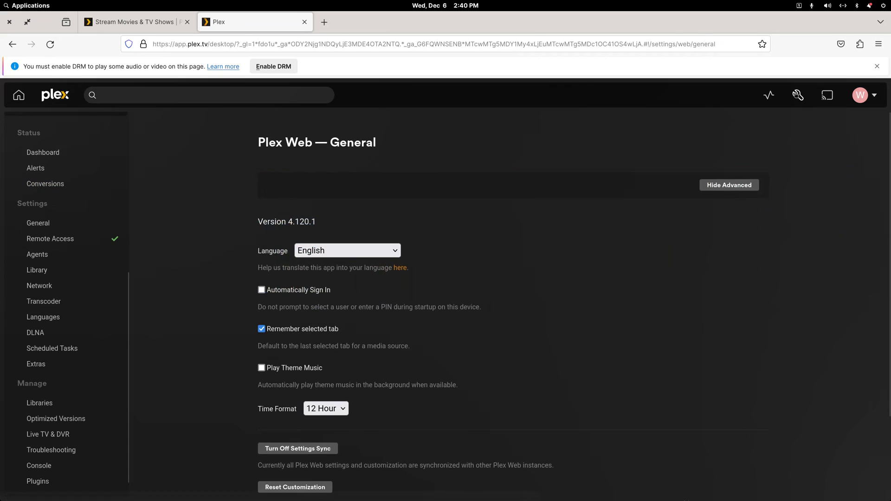
{"action": "scroll", "coordinate": [69, 279], "scroll_direction": "down", "scroll_amount": 1}
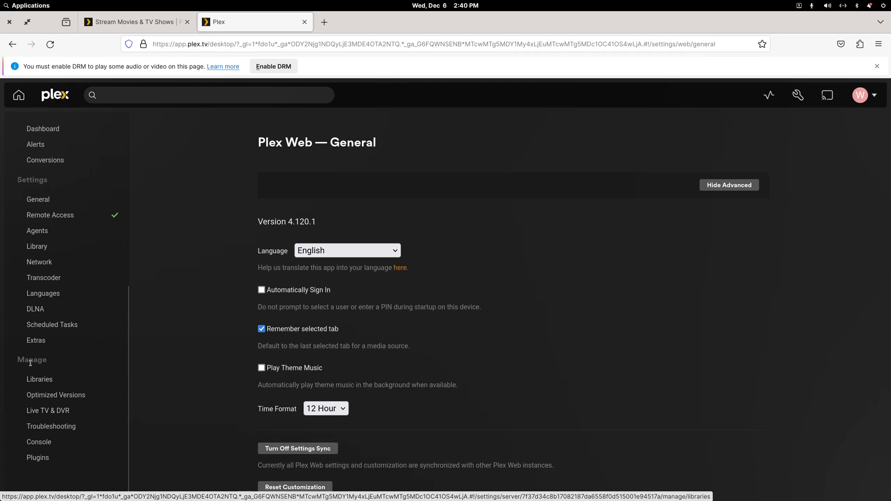
{"action": "left_click", "coordinate": [51, 411]}
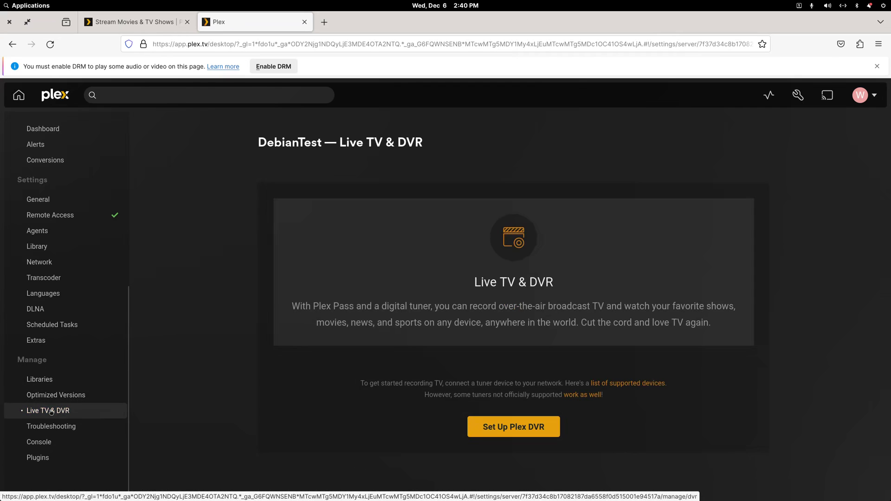
{"action": "left_click", "coordinate": [509, 431]}
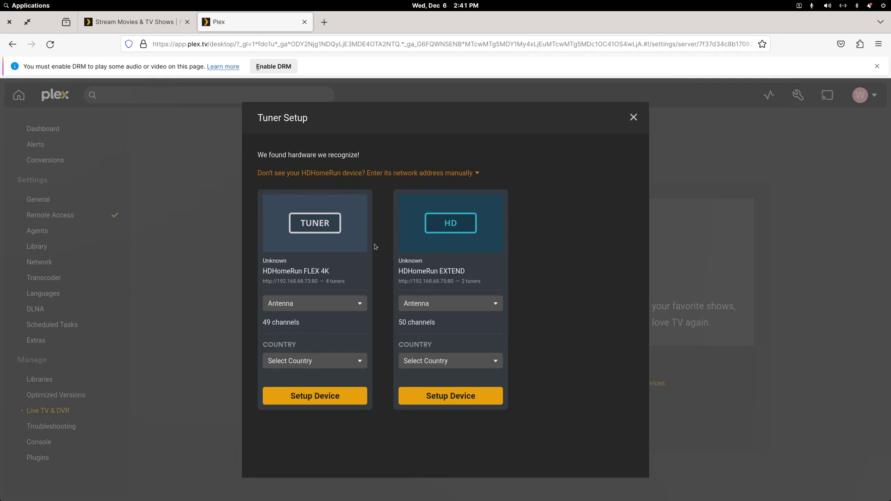
{"action": "left_click", "coordinate": [323, 398]}
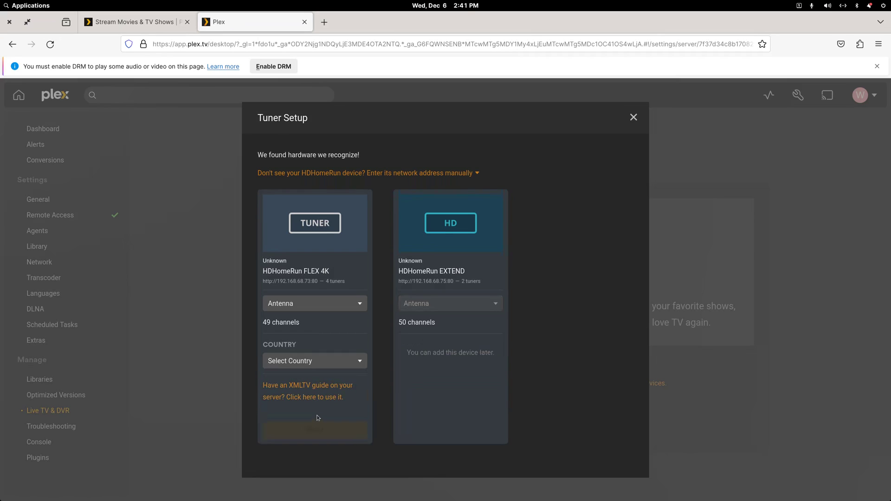
{"action": "left_click", "coordinate": [361, 306]}
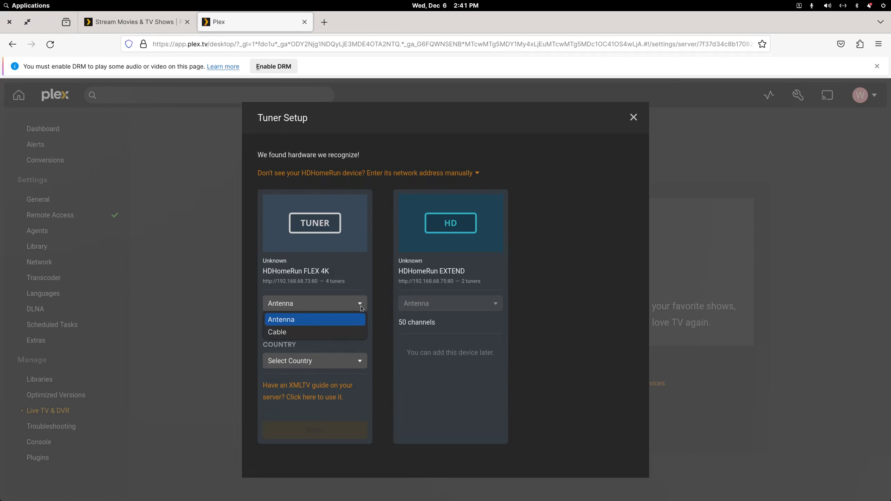
{"action": "left_click", "coordinate": [319, 332]}
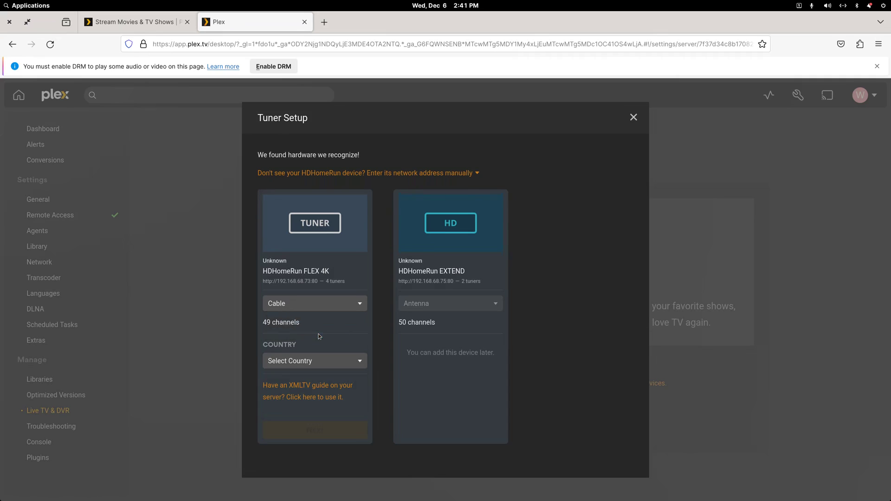
{"action": "left_click", "coordinate": [353, 306]}
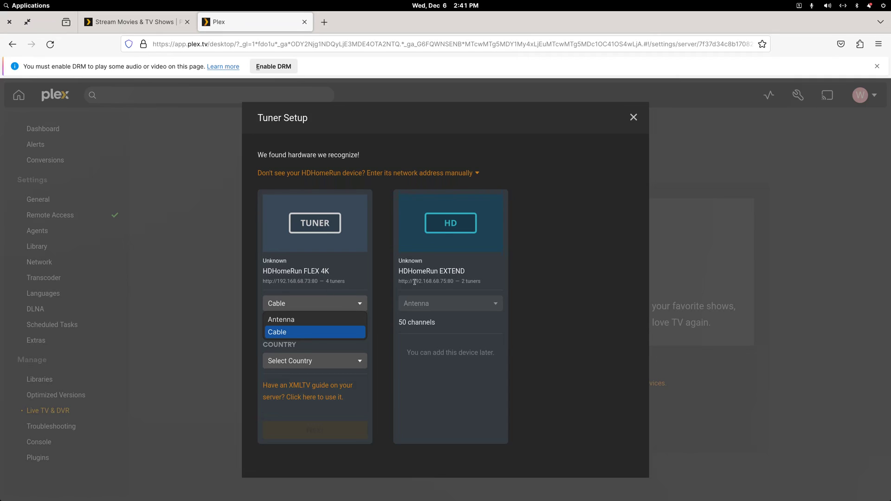
{"action": "left_click", "coordinate": [295, 319]}
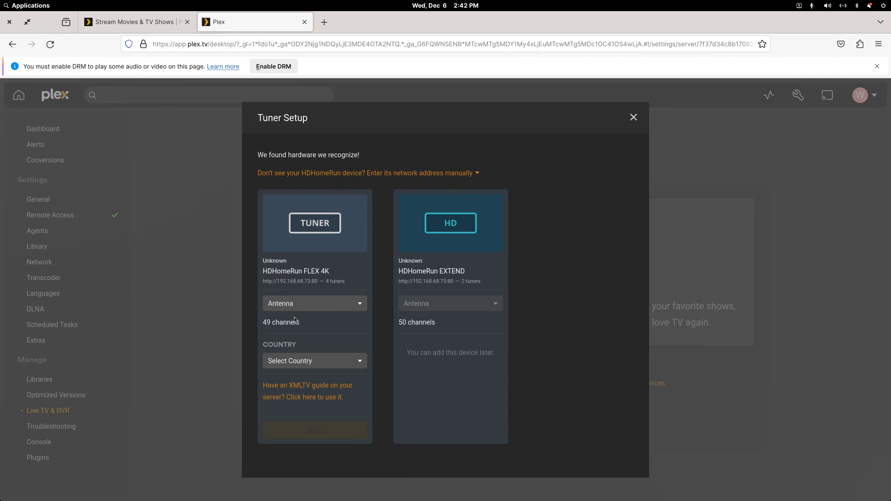
Step: Set the country of the HDHomeRun FLEX 4K tuner to United States
{"action": "left_click", "coordinate": [359, 362]}
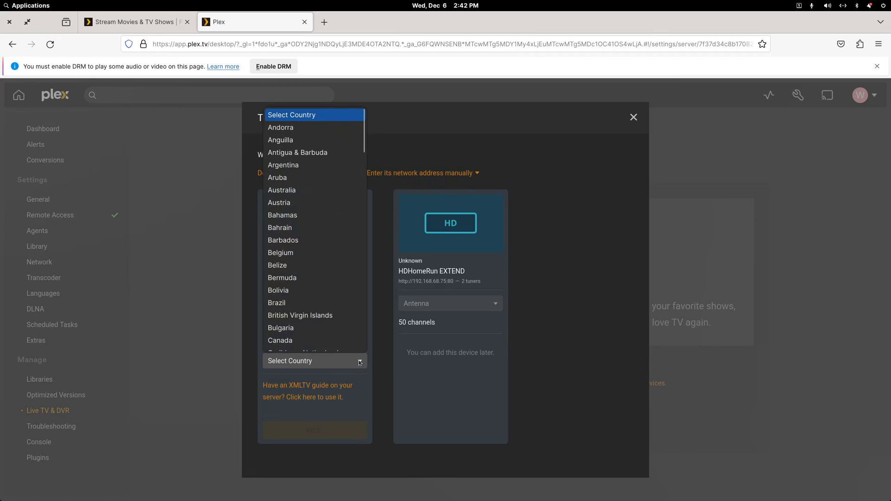
{"action": "scroll", "coordinate": [333, 288], "scroll_direction": "down", "scroll_amount": 1}
{"action": "left_click_drag", "start_coordinate": [361, 137], "coordinate": [356, 333]}
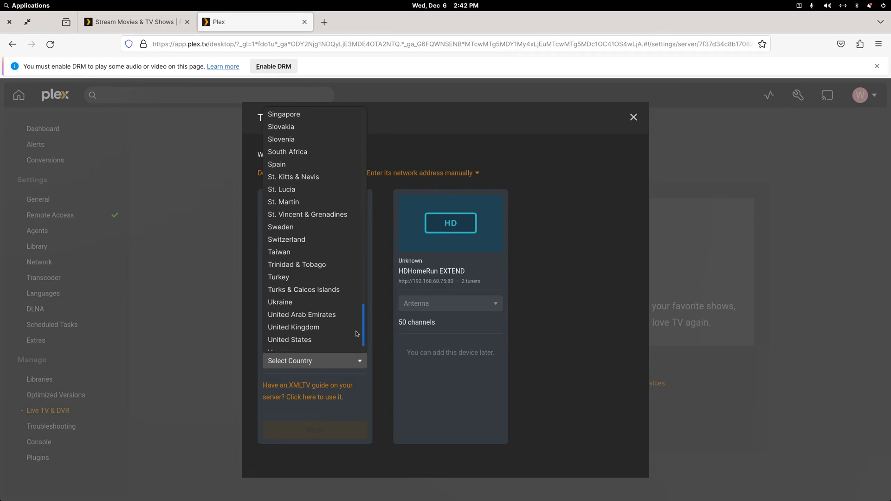
{"action": "left_click", "coordinate": [317, 340]}
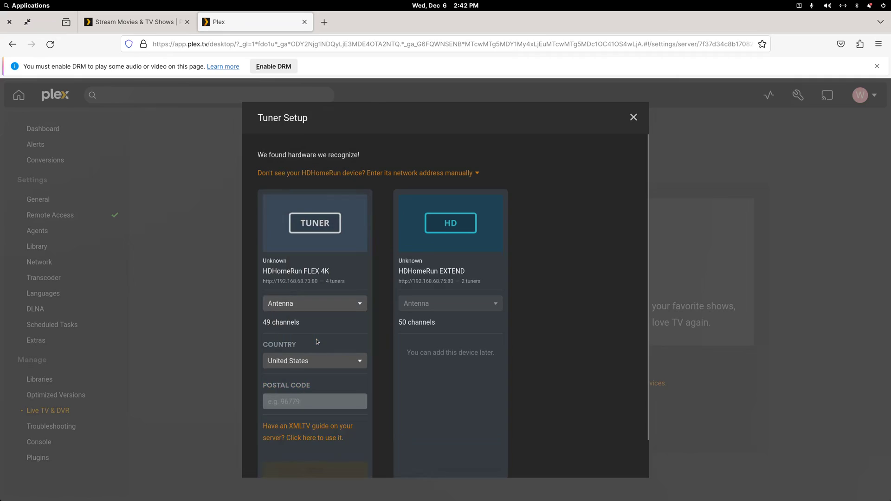
Step: Enter the postal code for the HDHomeRun FLEX 4K and proceed to the channel matching page
{"action": "left_click", "coordinate": [291, 402]}
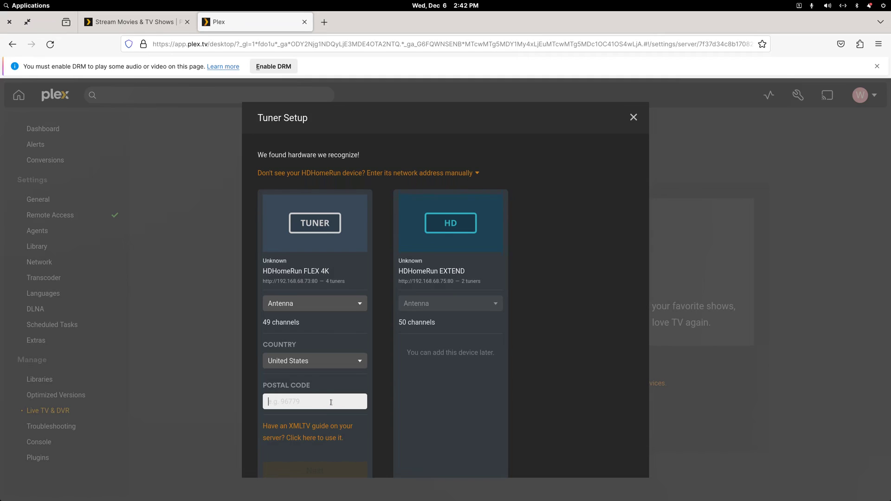
{"action": "type", "text": "130"}
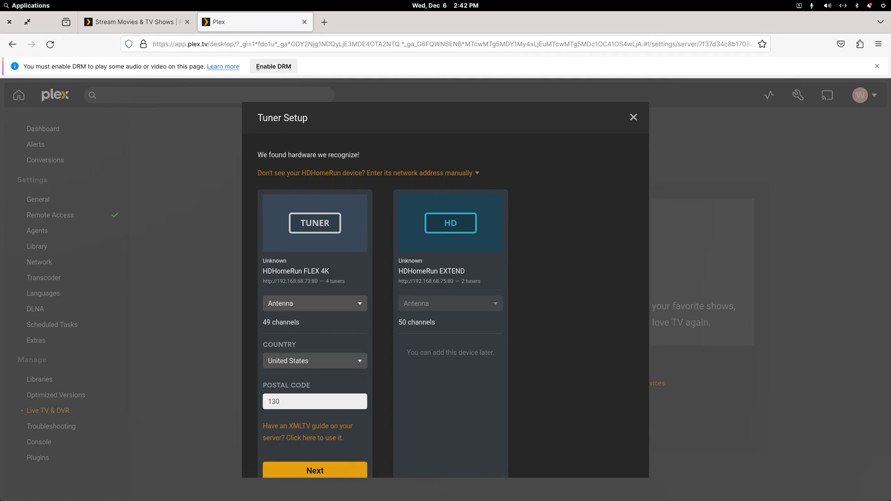
{"action": "type", "text": "32"}
{"action": "scroll", "coordinate": [296, 444], "scroll_direction": "down", "scroll_amount": 1}
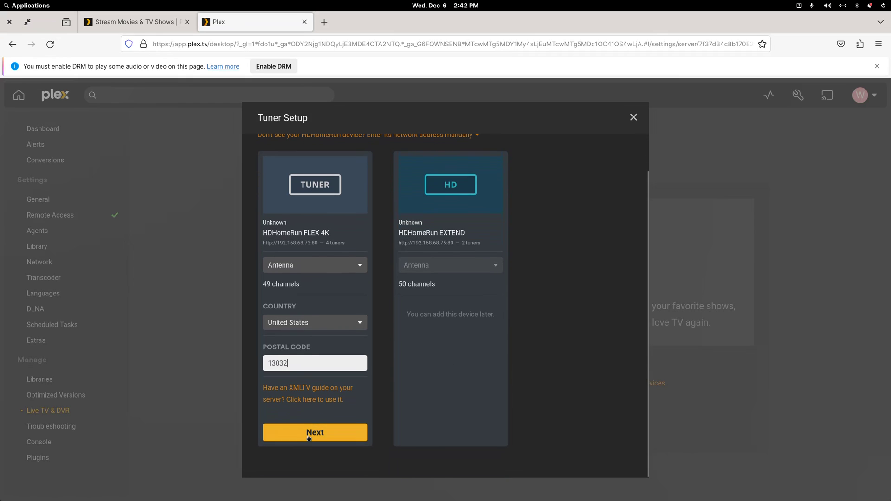
{"action": "left_click", "coordinate": [311, 436]}
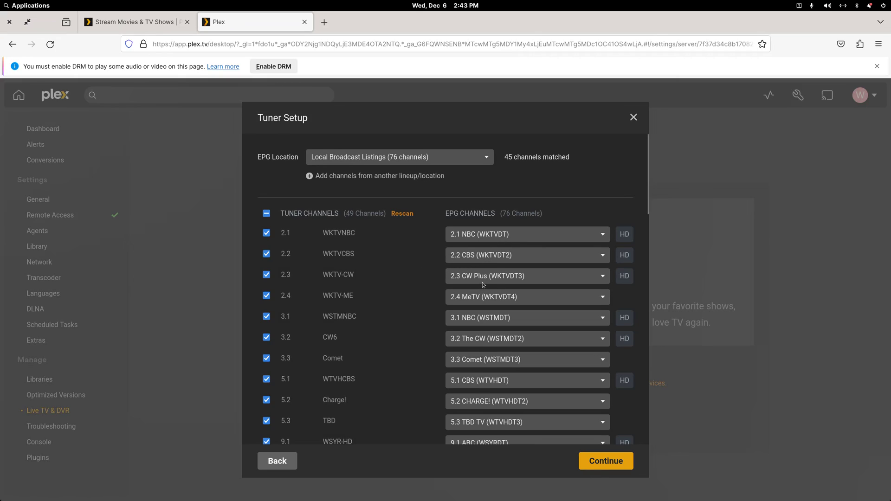
Step: Check the guide channel choices for tuner channels 2.1 and 11.2, and exclude channel 11.2 ThisTV from the lineup
{"action": "left_click", "coordinate": [603, 235]}
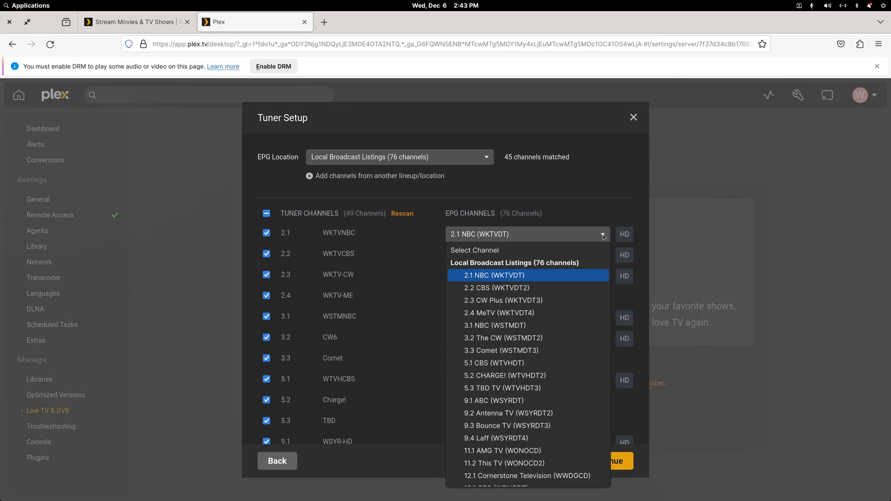
{"action": "left_click", "coordinate": [603, 234]}
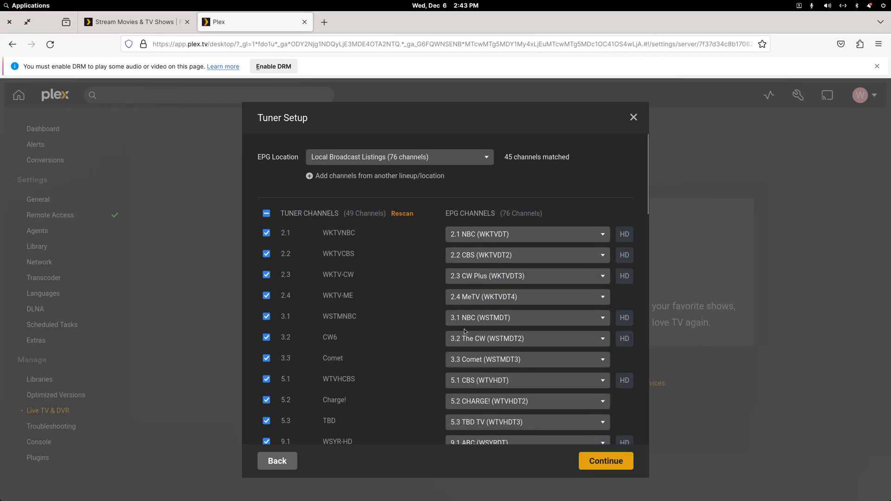
{"action": "scroll", "coordinate": [465, 327], "scroll_direction": "down", "scroll_amount": 2}
{"action": "scroll", "coordinate": [463, 317], "scroll_direction": "down", "scroll_amount": 3}
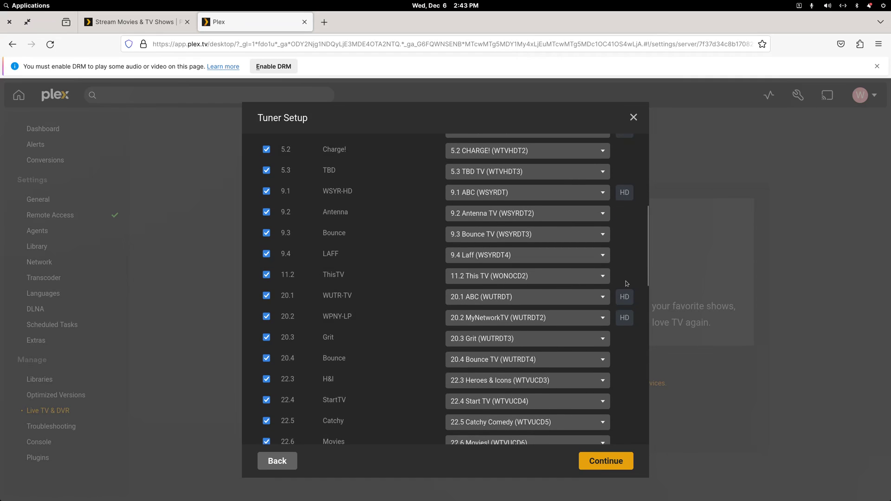
{"action": "left_click", "coordinate": [603, 277]}
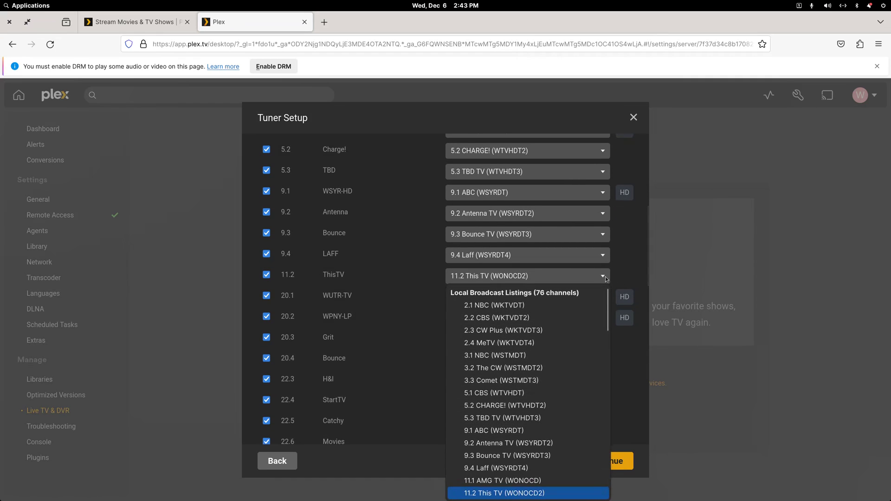
{"action": "left_click", "coordinate": [605, 276]}
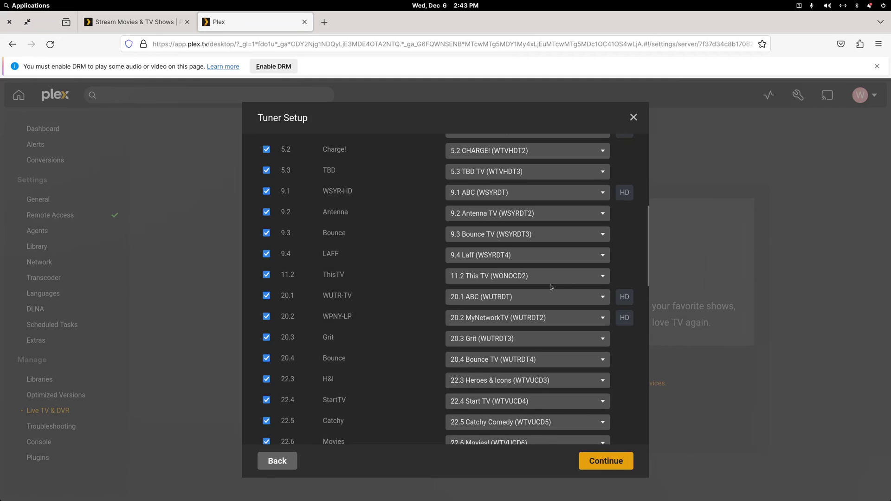
{"action": "left_click", "coordinate": [266, 276]}
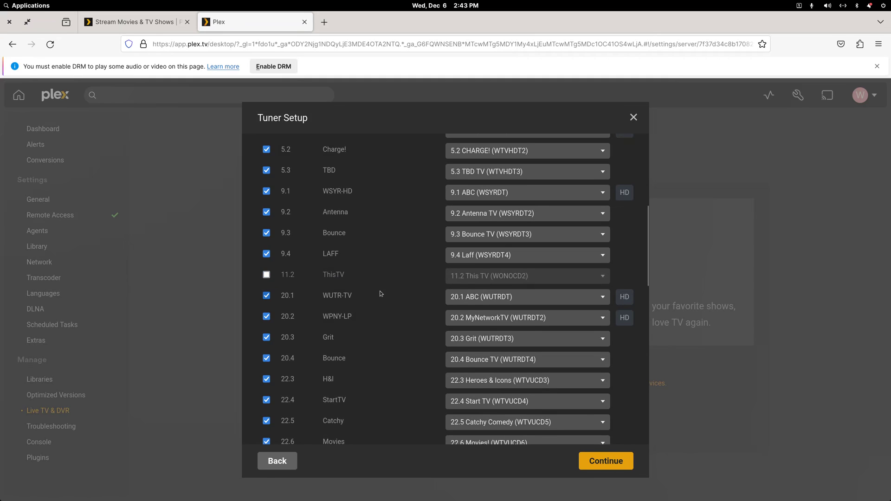
Step: Review the tuner channel list, examining which channels are enabled and which guide channel each is matched to
{"action": "scroll", "coordinate": [379, 290], "scroll_direction": "down", "scroll_amount": 2}
{"action": "scroll", "coordinate": [380, 293], "scroll_direction": "down", "scroll_amount": 1}
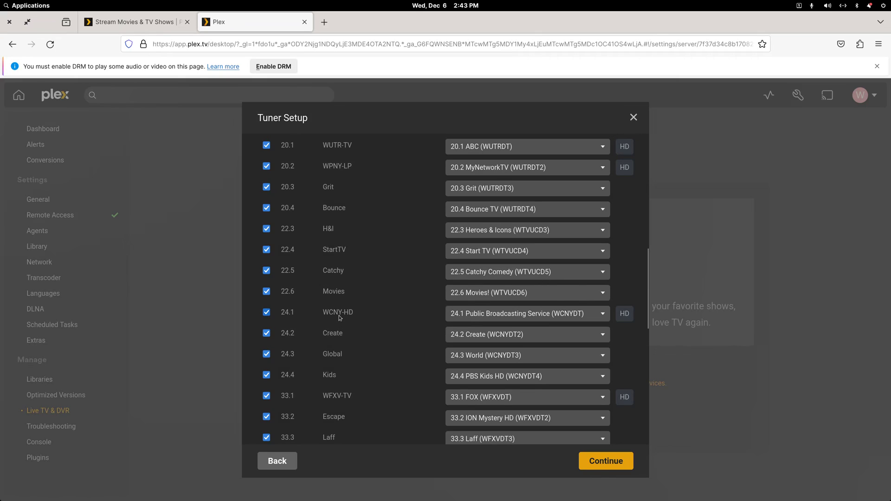
{"action": "scroll", "coordinate": [339, 317], "scroll_direction": "up", "scroll_amount": 3}
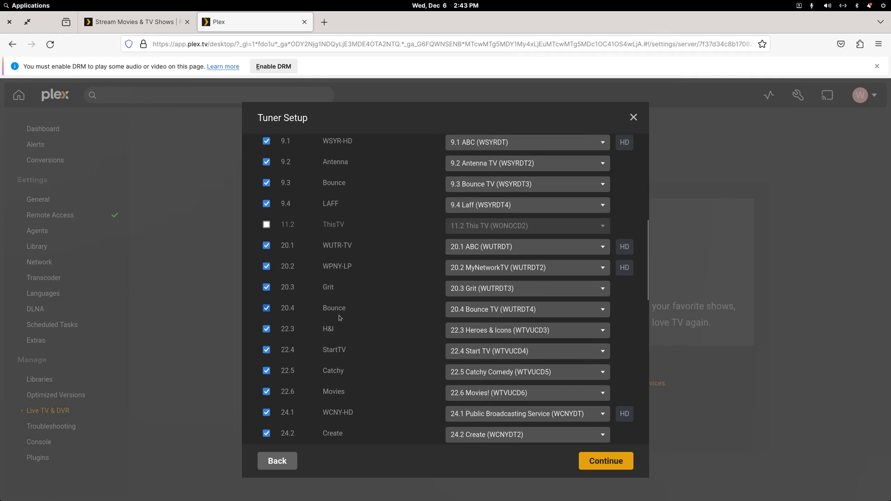
{"action": "scroll", "coordinate": [339, 317], "scroll_direction": "up", "scroll_amount": 3}
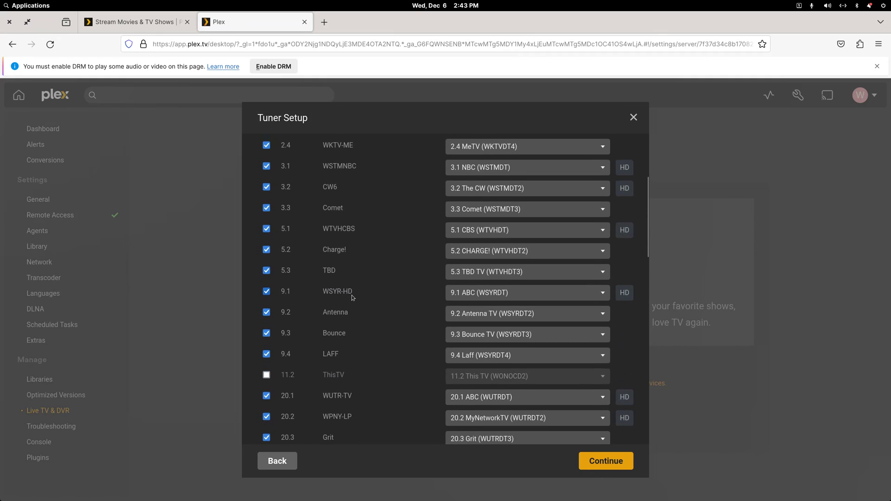
{"action": "scroll", "coordinate": [352, 296], "scroll_direction": "up", "scroll_amount": 2}
{"action": "scroll", "coordinate": [339, 195], "scroll_direction": "up", "scroll_amount": 3}
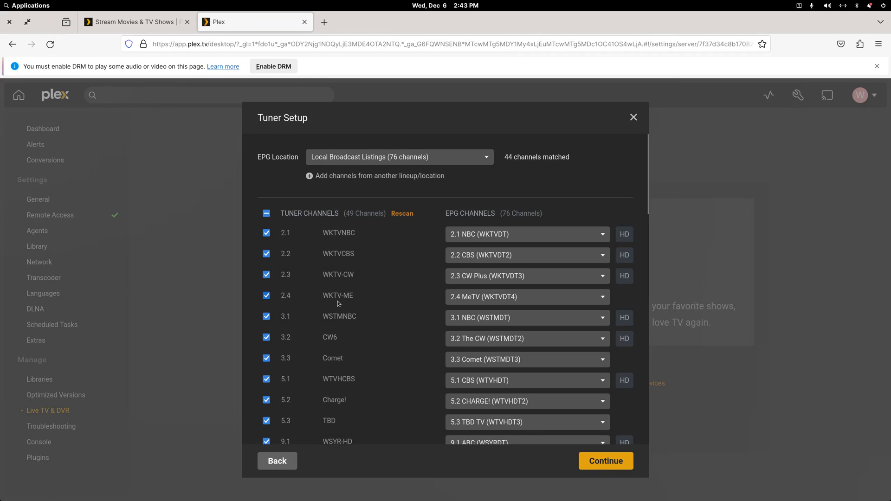
{"action": "scroll", "coordinate": [341, 297], "scroll_direction": "down", "scroll_amount": 2}
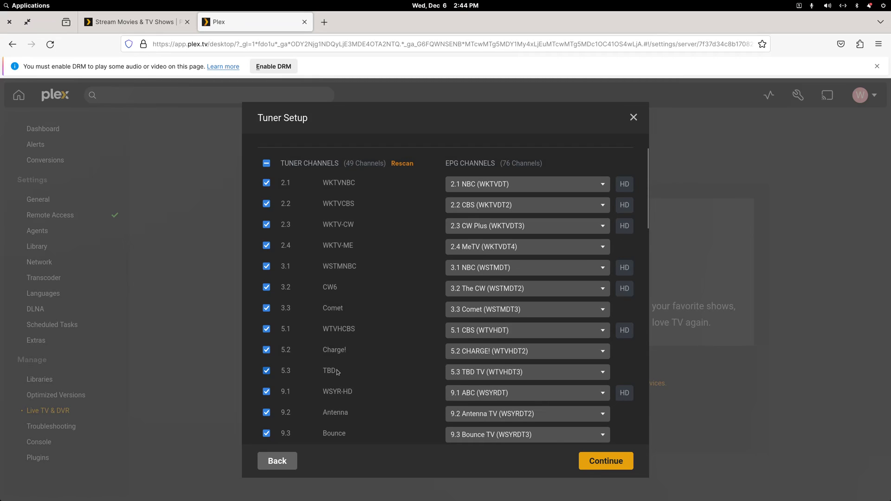
{"action": "scroll", "coordinate": [338, 374], "scroll_direction": "down", "scroll_amount": 3}
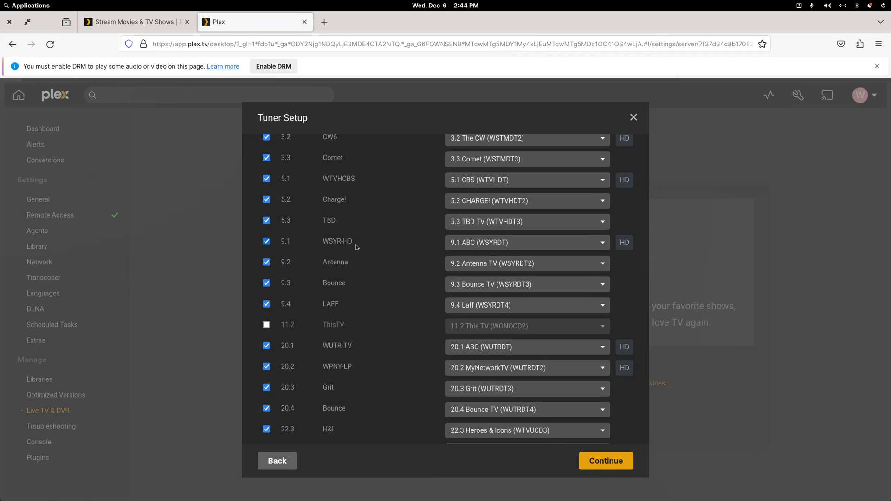
{"action": "scroll", "coordinate": [355, 252], "scroll_direction": "down", "scroll_amount": 3}
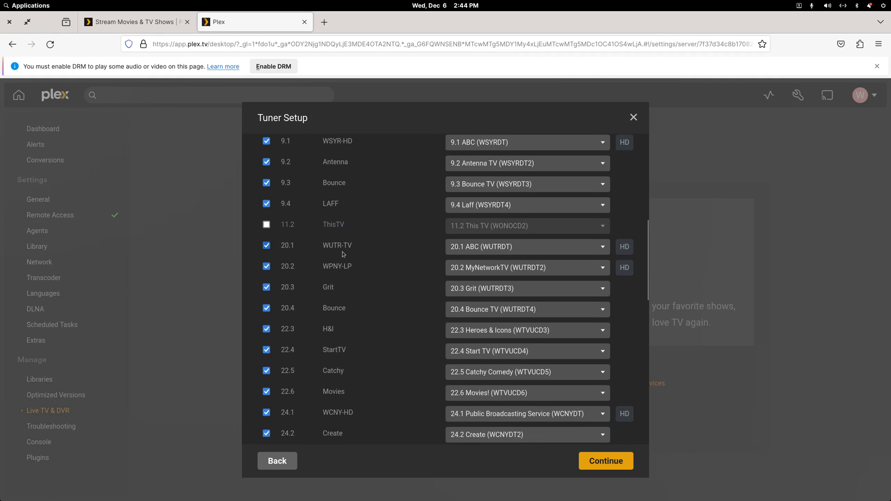
{"action": "scroll", "coordinate": [342, 253], "scroll_direction": "down", "scroll_amount": 2}
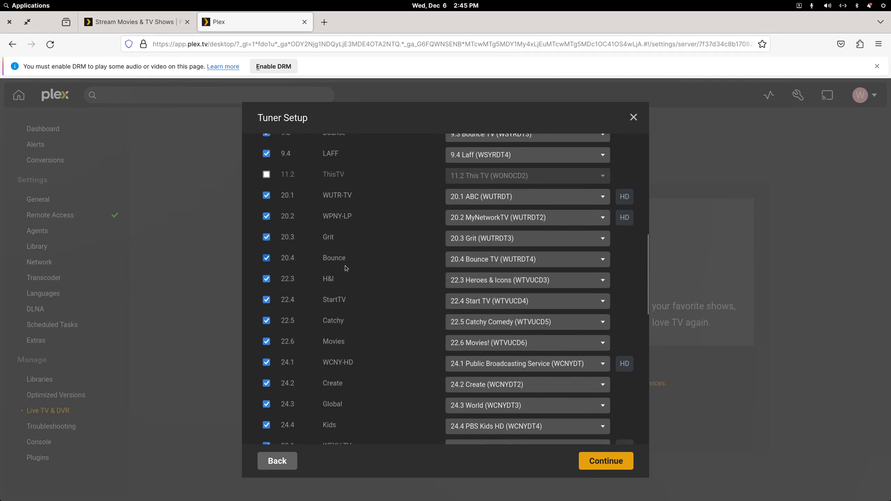
{"action": "scroll", "coordinate": [345, 265], "scroll_direction": "down", "scroll_amount": 3}
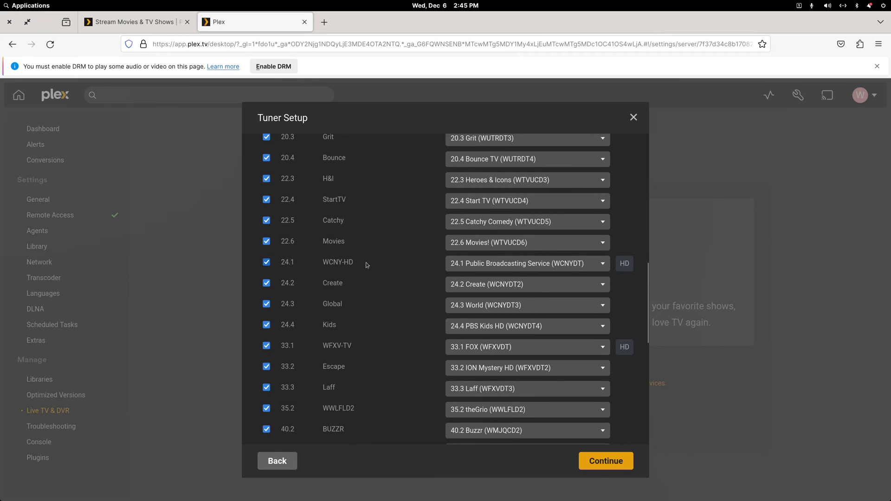
{"action": "scroll", "coordinate": [366, 276], "scroll_direction": "down", "scroll_amount": 3}
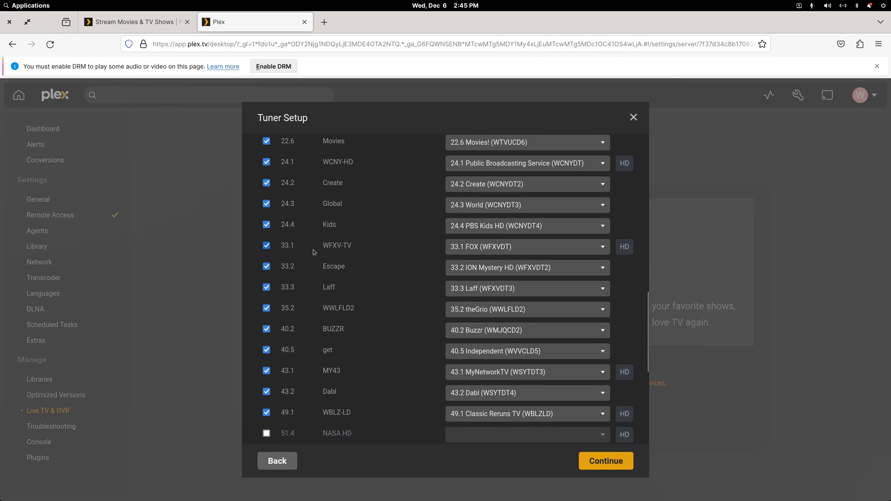
{"action": "scroll", "coordinate": [346, 250], "scroll_direction": "down", "scroll_amount": 6}
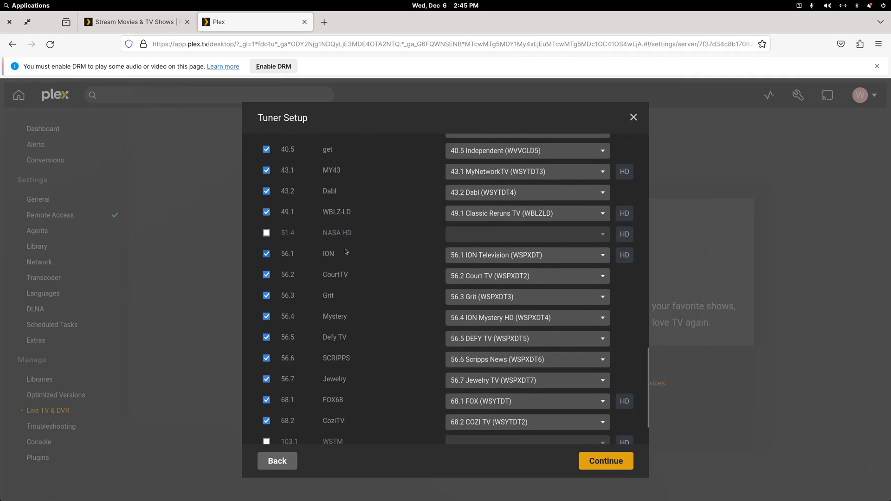
Step: Check the guide channel choices for tuner channel 103.1 WSTM, and keep that channel excluded from the lineup
{"action": "scroll", "coordinate": [340, 358], "scroll_direction": "down", "scroll_amount": 2}
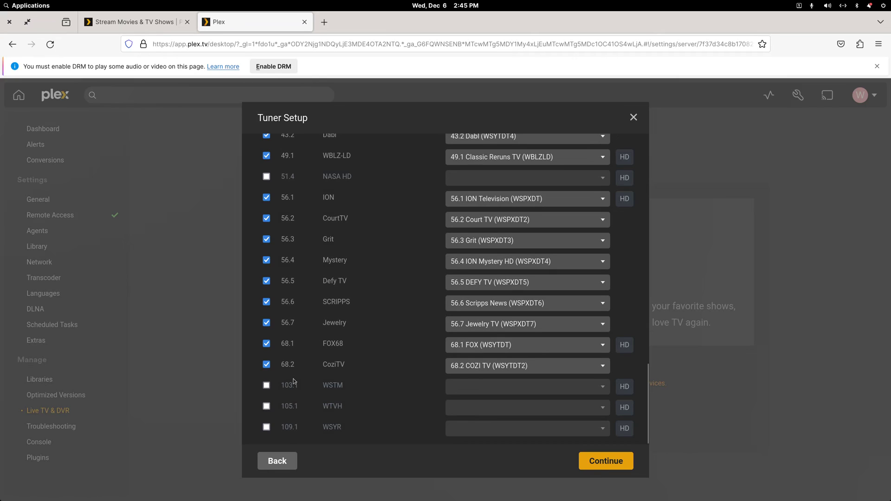
{"action": "left_click", "coordinate": [267, 385]}
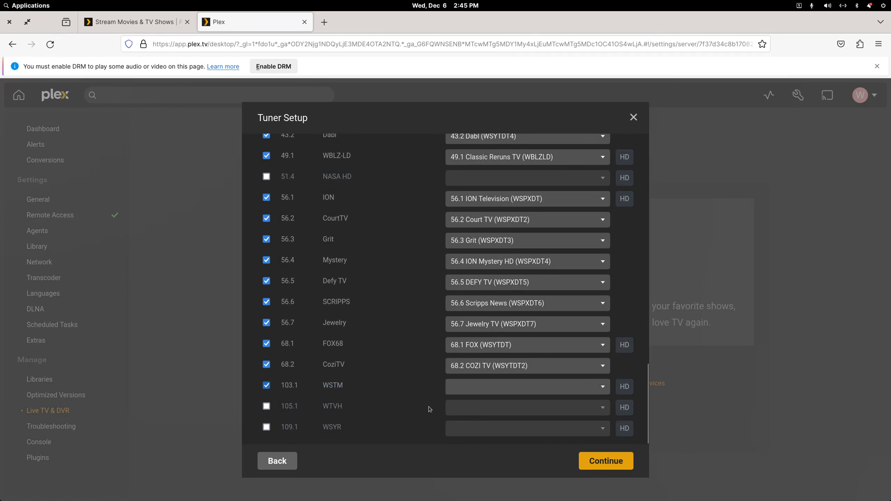
{"action": "left_click", "coordinate": [604, 391]}
{"action": "scroll", "coordinate": [565, 319], "scroll_direction": "down", "scroll_amount": 10}
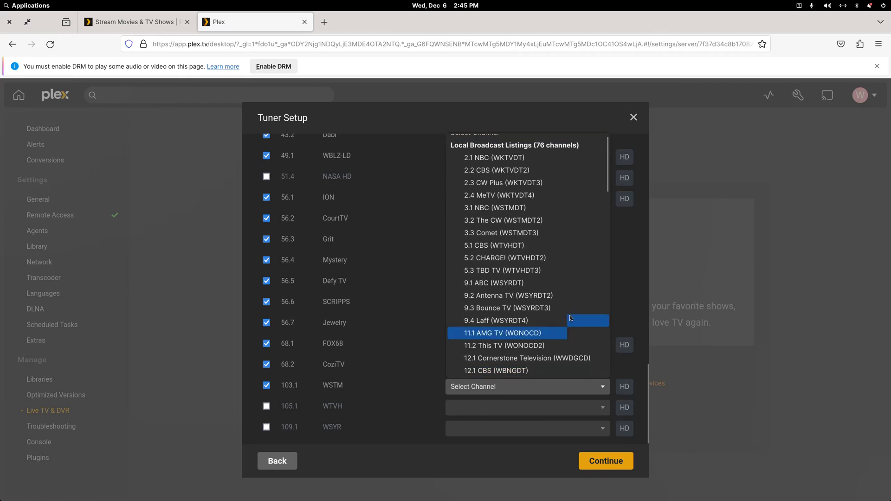
{"action": "left_click", "coordinate": [237, 379]}
{"action": "left_click", "coordinate": [267, 385]}
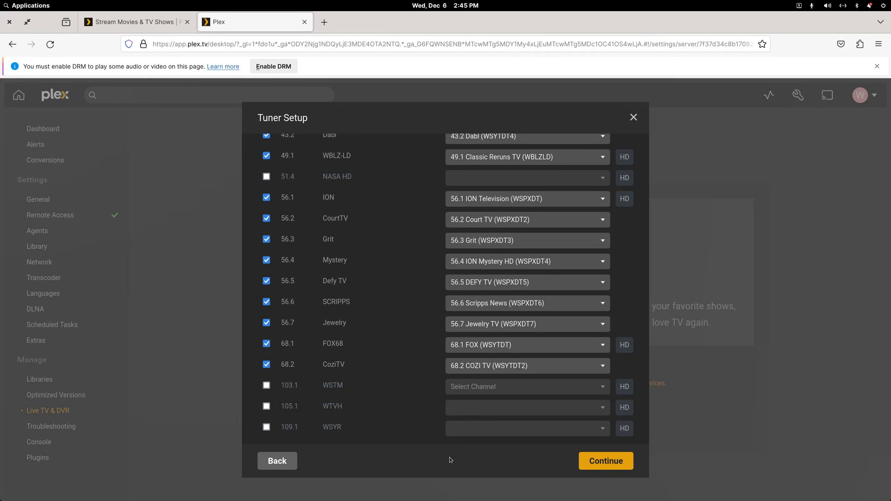
Step: Finish the tuner setup with the selected channels and open the Live TV guide
{"action": "left_click", "coordinate": [618, 464]}
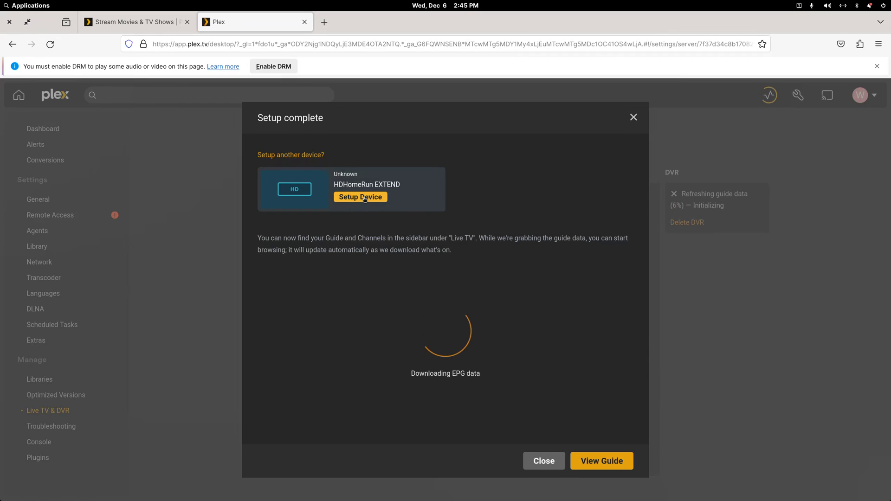
{"action": "left_click", "coordinate": [597, 462]}
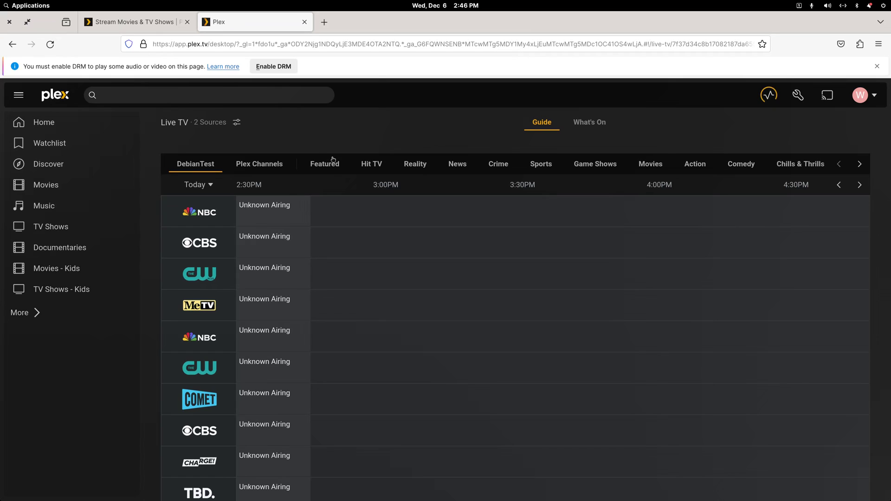
Step: Browse the guide's Plex Channels, Featured, Hit TV, Reality, News and Crime listings, and return to the DebianTest channels
{"action": "left_click", "coordinate": [270, 167]}
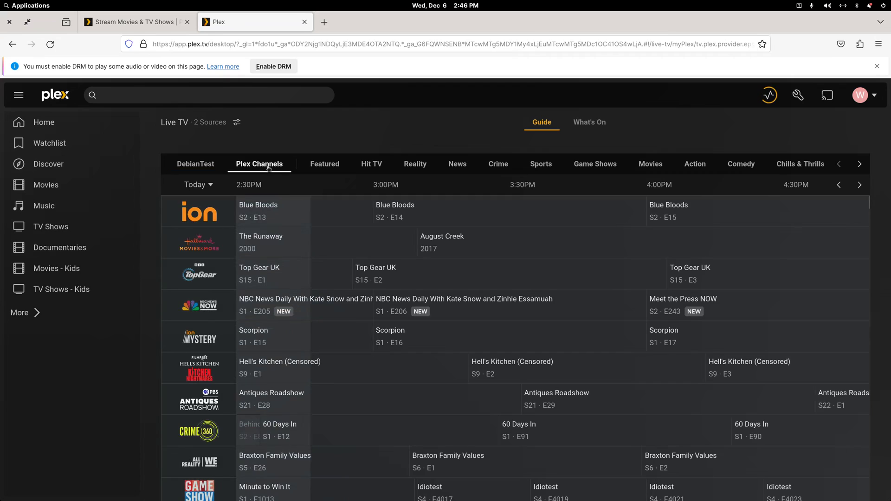
{"action": "left_click", "coordinate": [320, 166]}
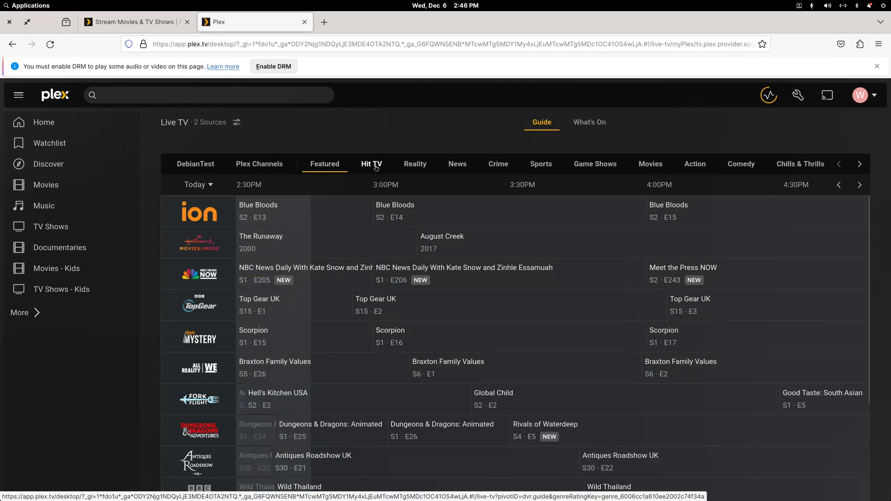
{"action": "left_click", "coordinate": [374, 166]}
{"action": "left_click", "coordinate": [413, 167]}
{"action": "left_click", "coordinate": [457, 165]}
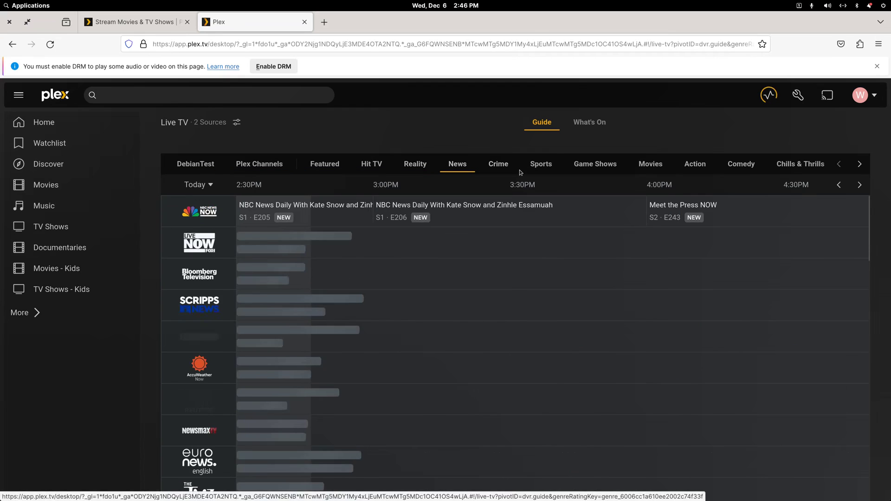
{"action": "left_click", "coordinate": [498, 165]}
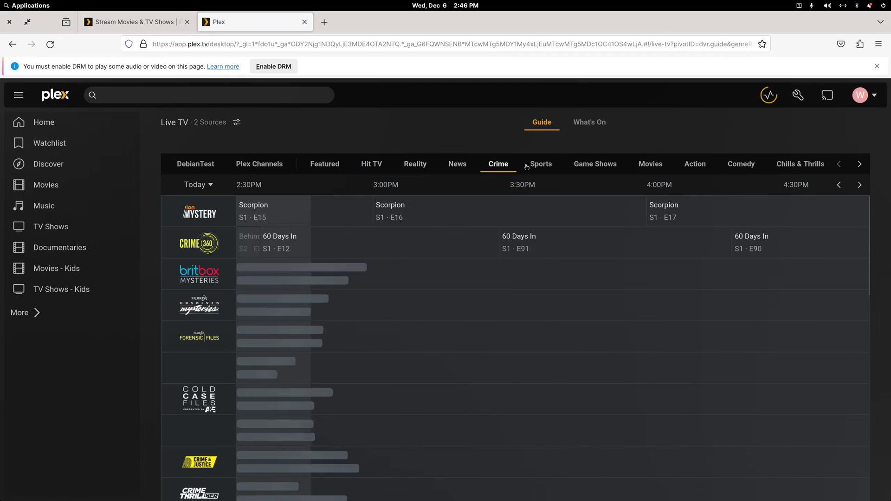
{"action": "left_click", "coordinate": [209, 166]}
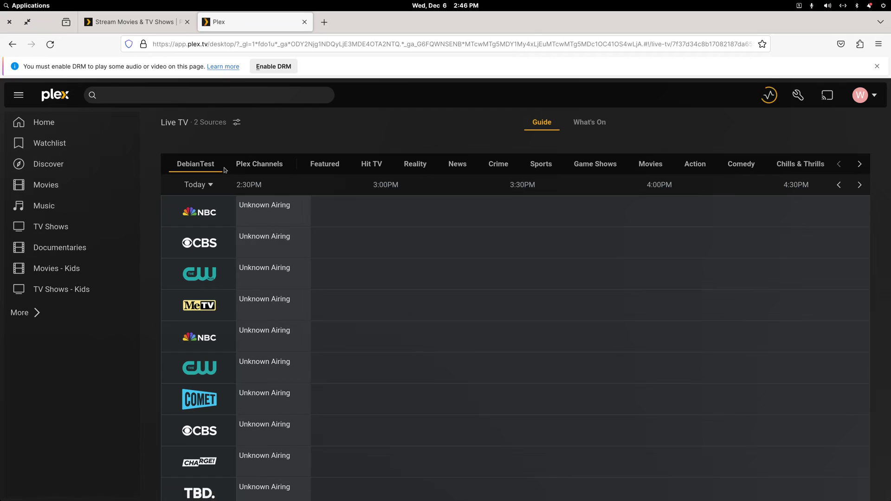
Step: Test live playback of the NBC and MeTV channels from the DebianTest guide, closing the player after each
{"action": "mouse_move", "coordinate": [193, 221]}
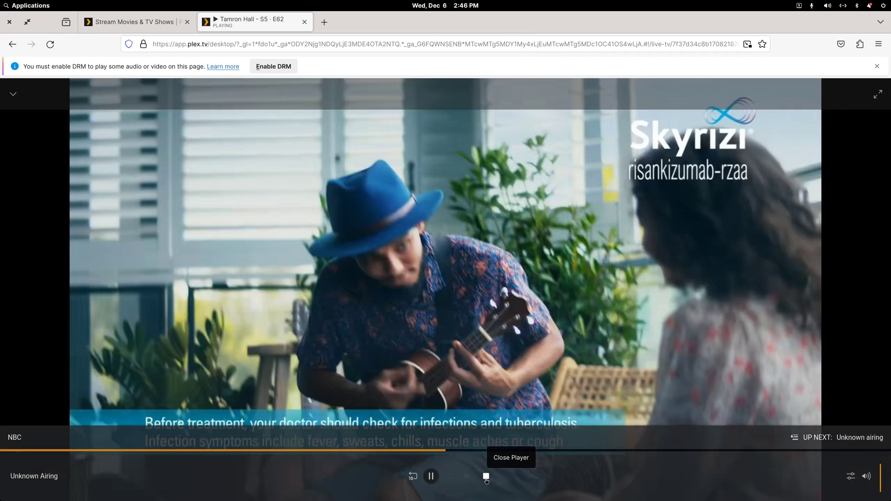
{"action": "left_click", "coordinate": [486, 477]}
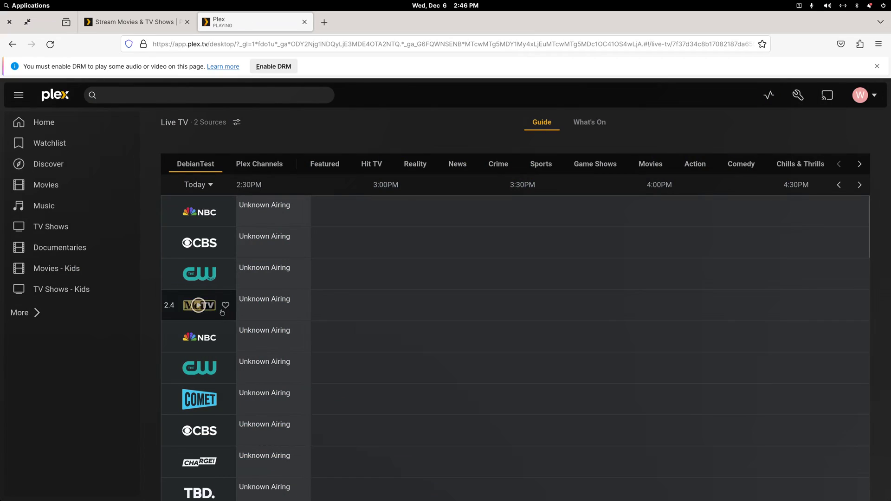
{"action": "left_click", "coordinate": [222, 311]}
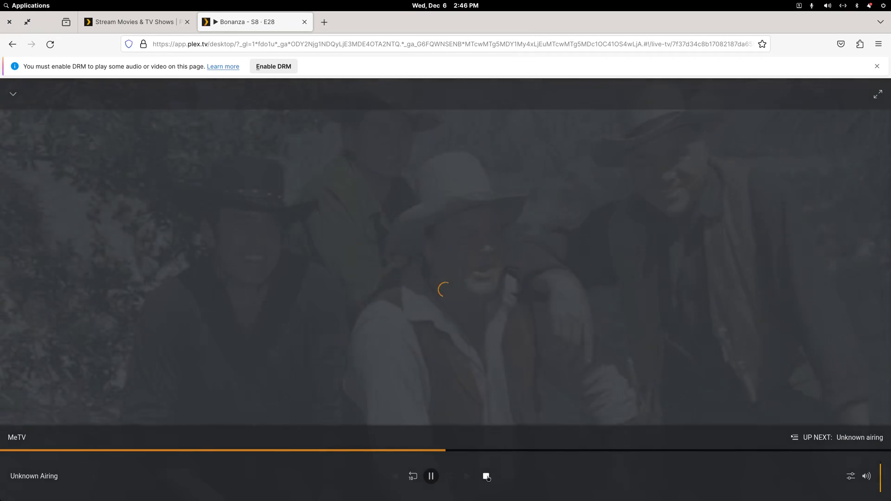
{"action": "left_click", "coordinate": [486, 476]}
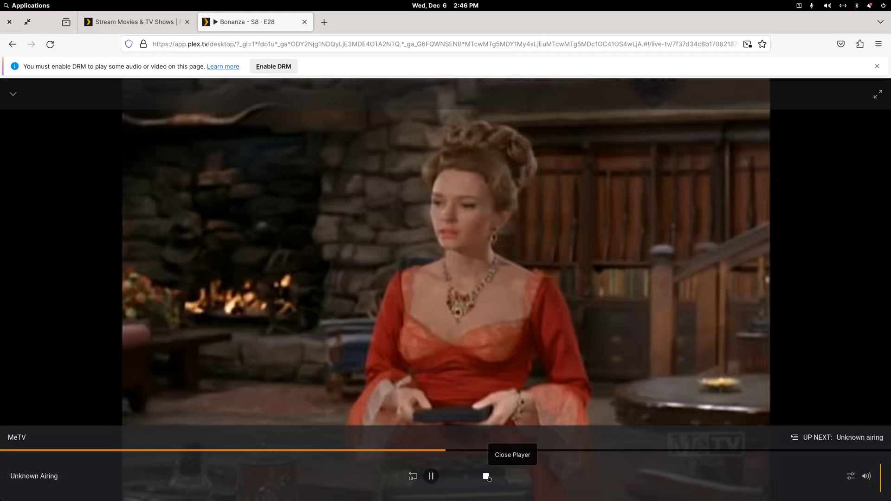
{"action": "left_click", "coordinate": [486, 476]}
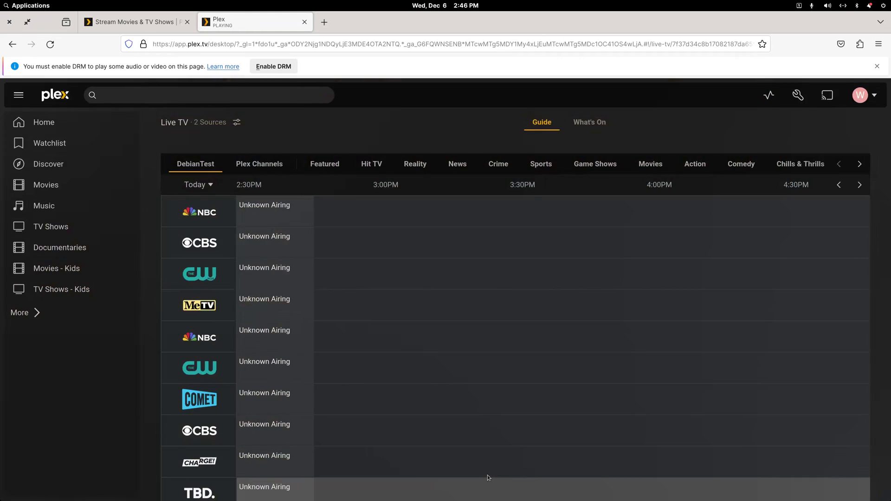
Step: Review the program listings across the DebianTest channels in the Live TV guide
{"action": "scroll", "coordinate": [319, 364], "scroll_direction": "down", "scroll_amount": 6}
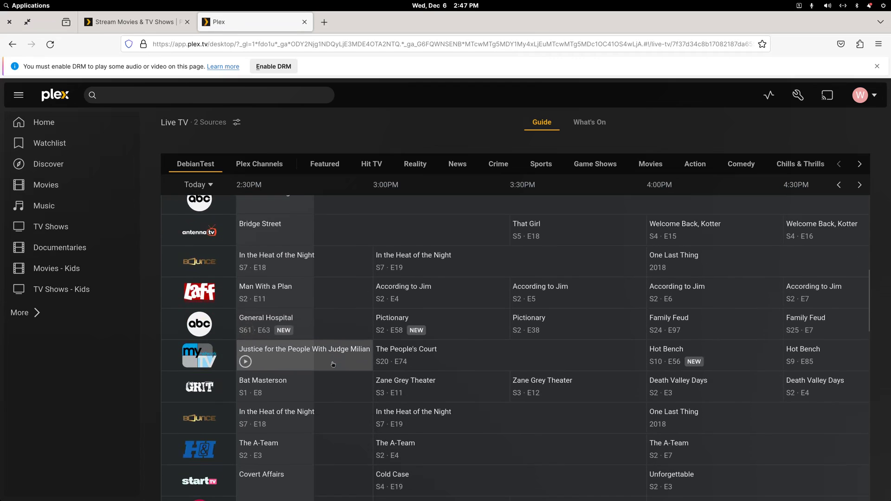
{"action": "scroll", "coordinate": [332, 363], "scroll_direction": "down", "scroll_amount": 3}
{"action": "scroll", "coordinate": [414, 307], "scroll_direction": "up", "scroll_amount": 2}
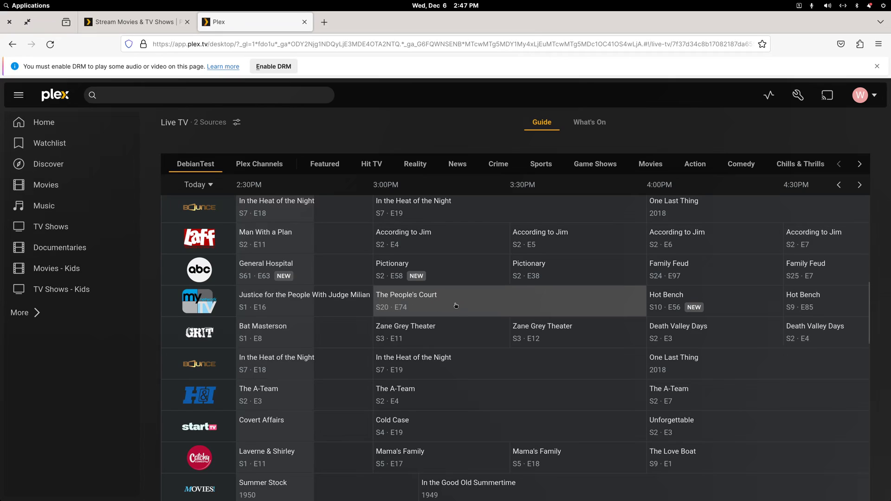
{"action": "scroll", "coordinate": [433, 307], "scroll_direction": "up", "scroll_amount": 10}
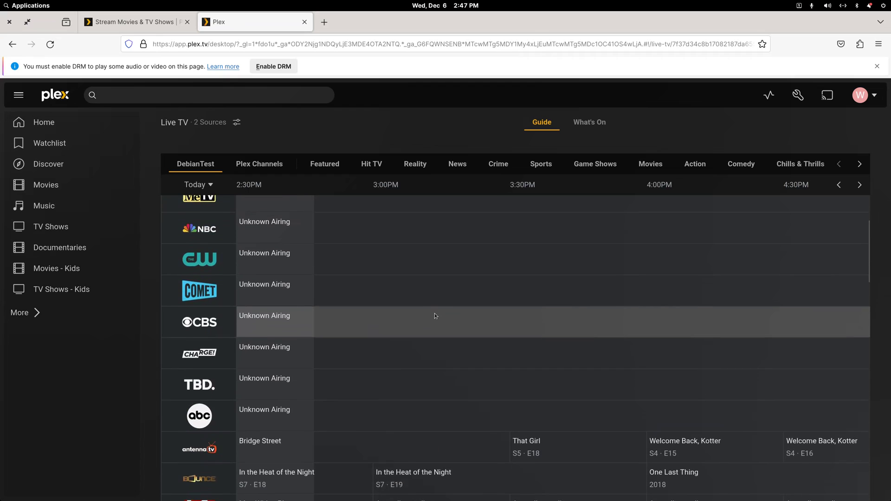
Step: Restore the browser window's size, switch to the Walker63 server's Live TV & DVR settings, and review its channel list
{"action": "double_click", "coordinate": [497, 21]}
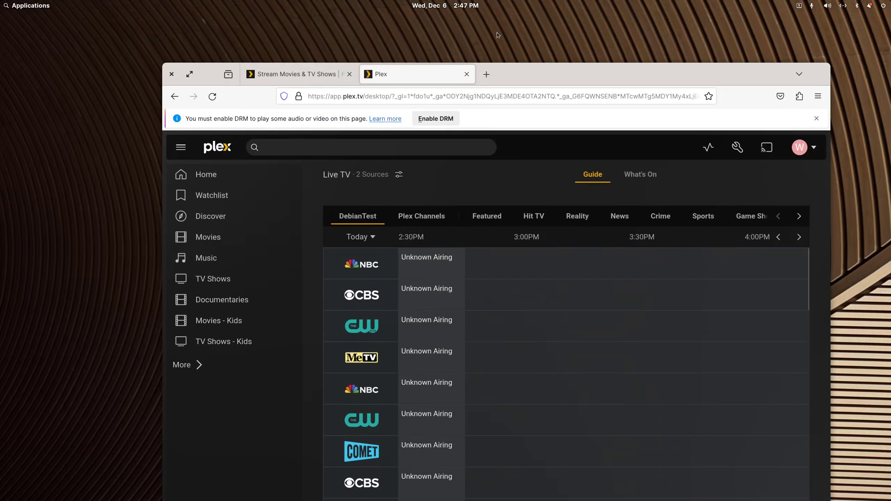
{"action": "mouse_move", "coordinate": [561, 493]}
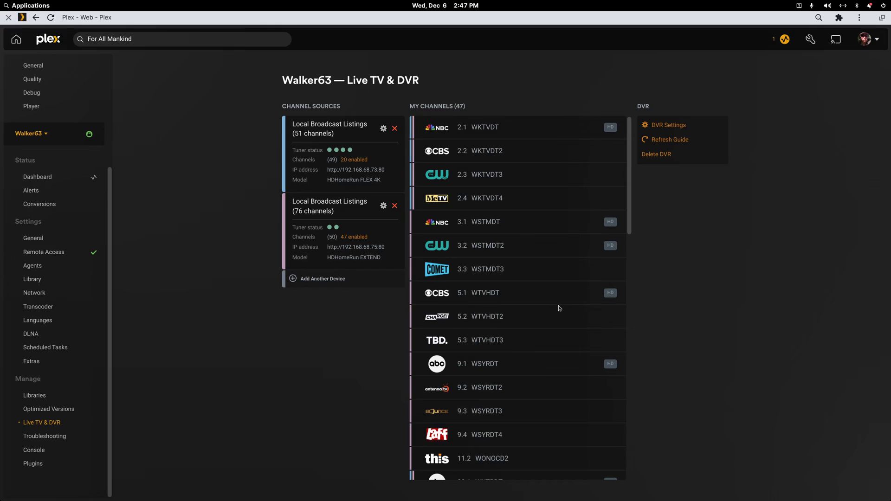
{"action": "scroll", "coordinate": [559, 307], "scroll_direction": "down", "scroll_amount": 15}
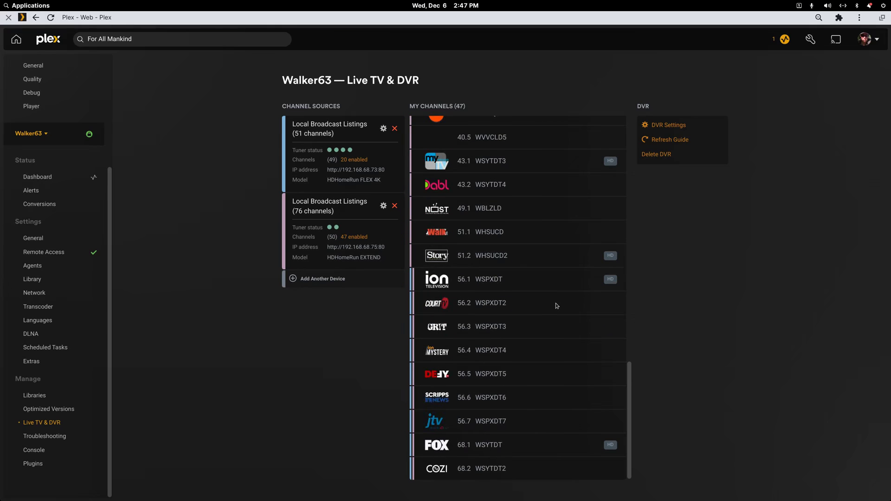
{"action": "scroll", "coordinate": [557, 305], "scroll_direction": "up", "scroll_amount": 15}
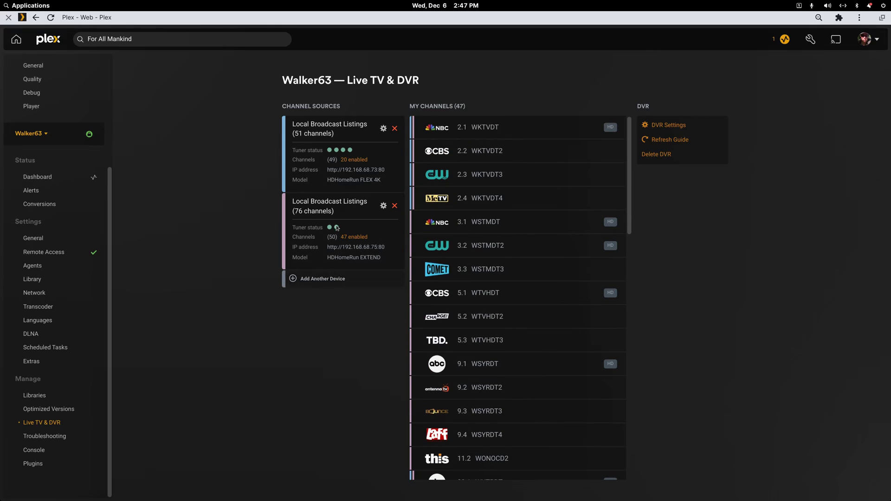
Step: Examine the DVR settings, including the resolution choices, recording padding, commercial detection and guide refresh, and leave without saving
{"action": "left_click", "coordinate": [681, 125]}
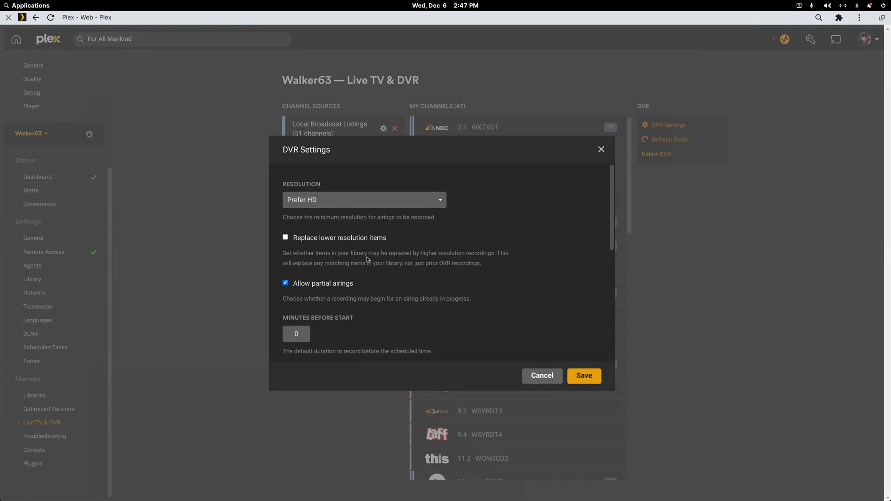
{"action": "left_click", "coordinate": [438, 203]}
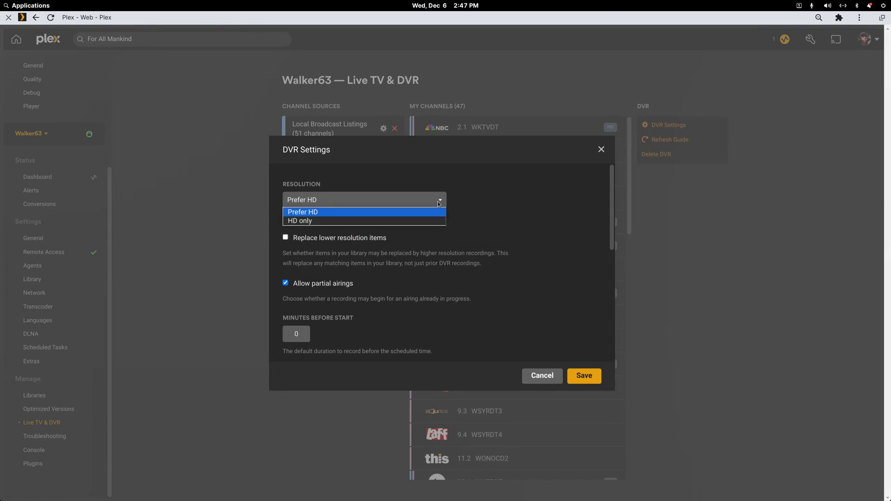
{"action": "left_click", "coordinate": [437, 204]}
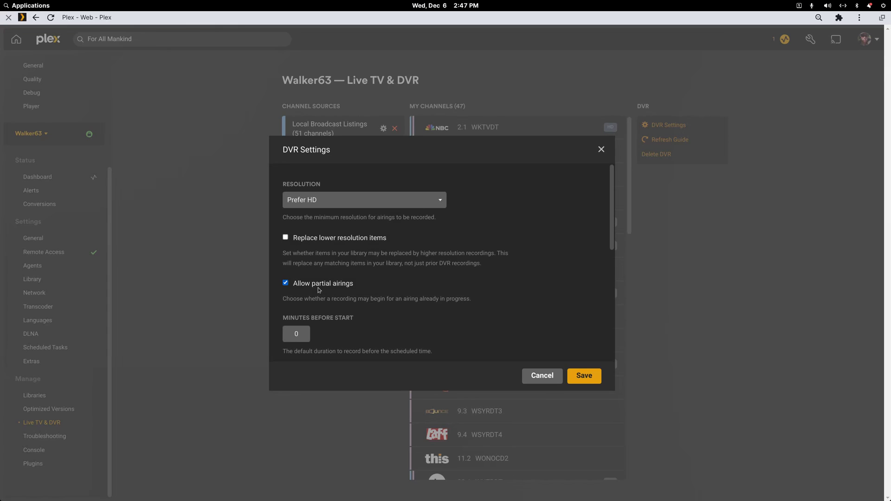
{"action": "scroll", "coordinate": [319, 290], "scroll_direction": "down", "scroll_amount": 2}
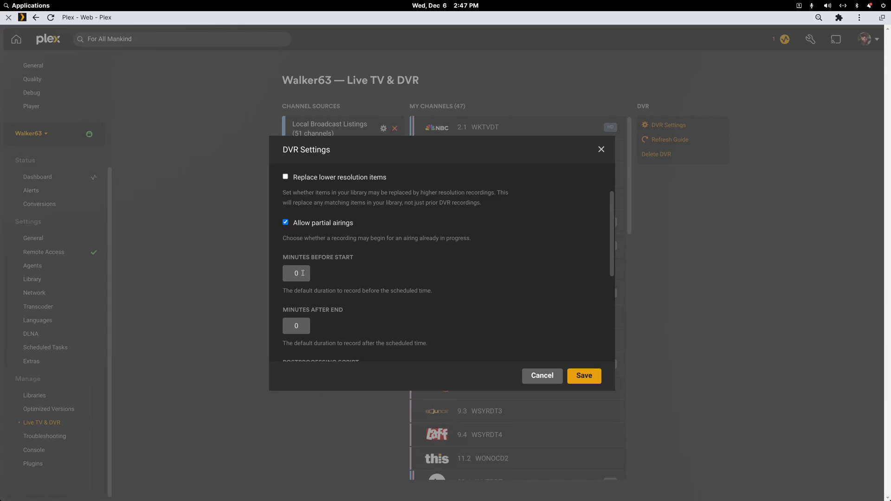
{"action": "scroll", "coordinate": [308, 318], "scroll_direction": "down", "scroll_amount": 6}
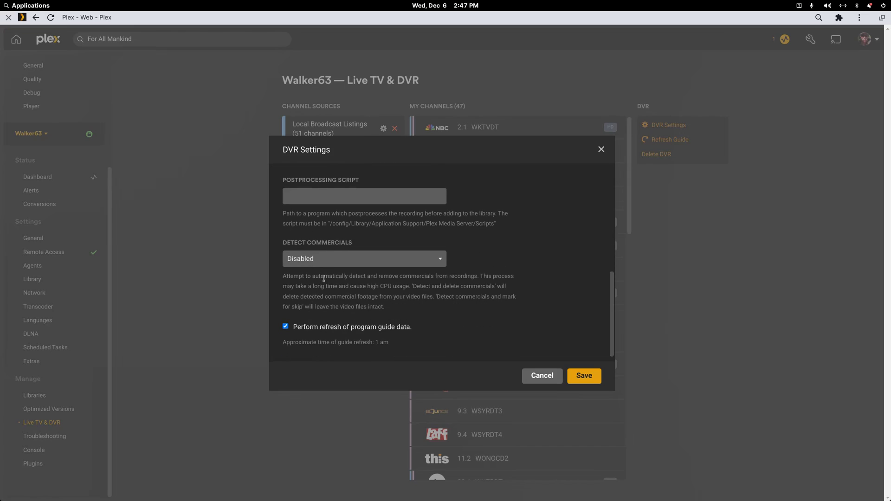
{"action": "scroll", "coordinate": [323, 278], "scroll_direction": "down", "scroll_amount": 1}
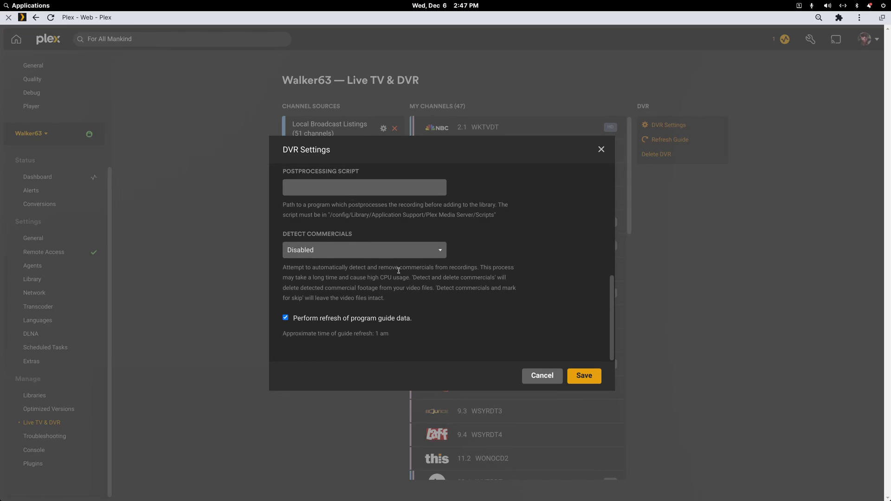
{"action": "left_click", "coordinate": [558, 379]}
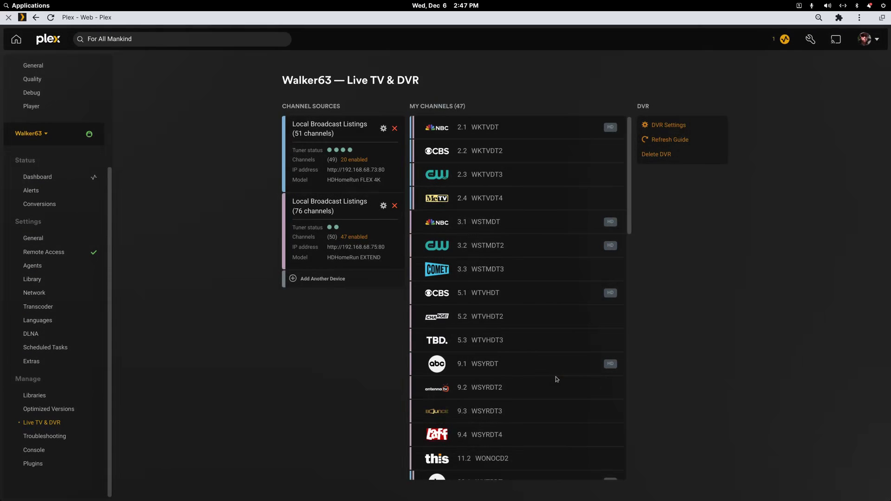
Step: Leave the server settings for the Plex home page and open the Live TV guide of Walker63
{"action": "scroll", "coordinate": [55, 117], "scroll_direction": "up", "scroll_amount": 3}
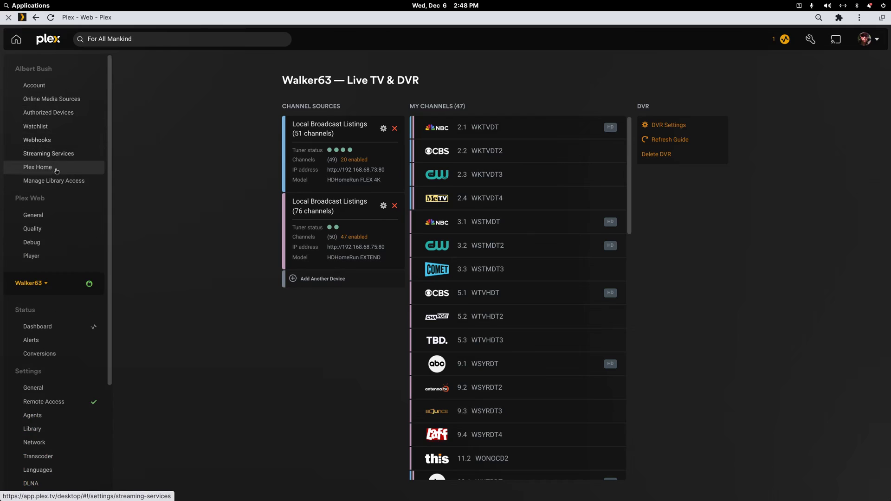
{"action": "left_click", "coordinate": [17, 40]}
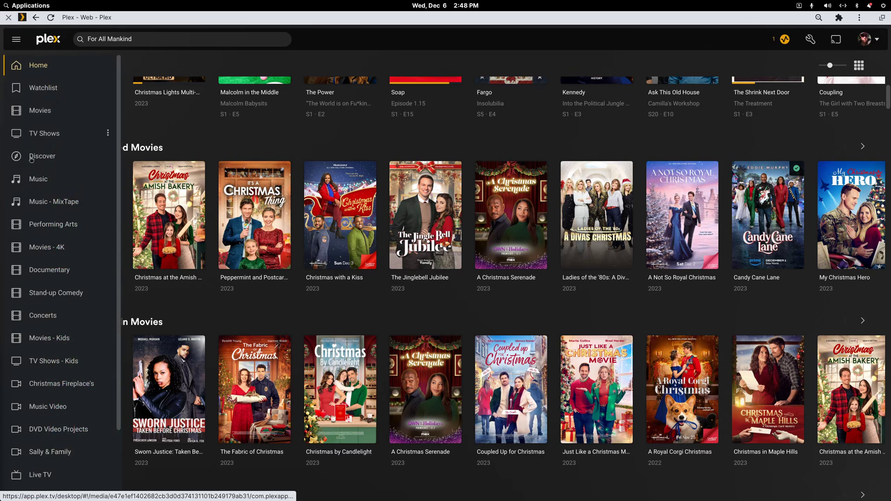
{"action": "scroll", "coordinate": [19, 232], "scroll_direction": "down", "scroll_amount": 3}
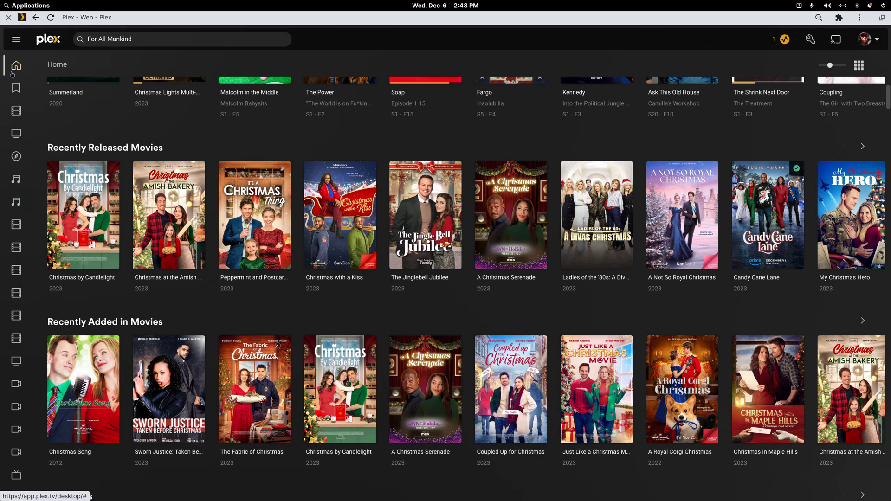
{"action": "mouse_move", "coordinate": [14, 69]}
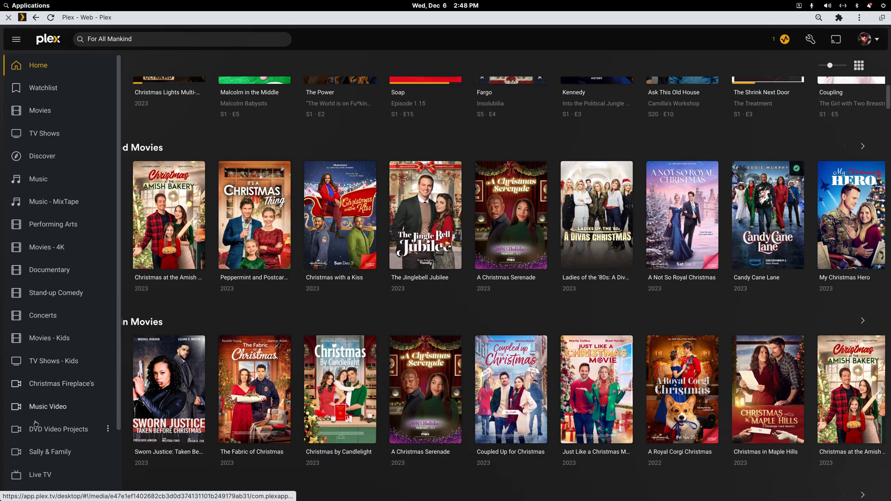
{"action": "left_click", "coordinate": [41, 474]}
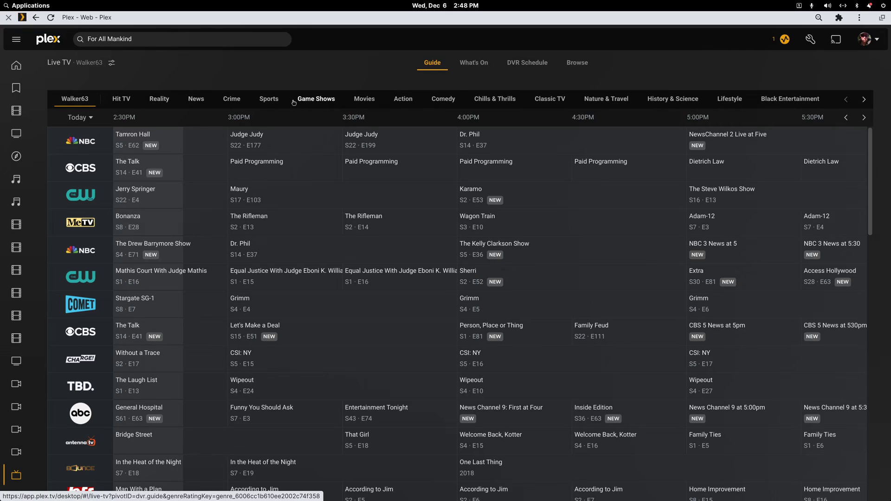
Step: Check the recording options for the 4:00 PM Family Feud episode, keeping TV Shows - DVR as its library, and cancel without recording
{"action": "scroll", "coordinate": [76, 364], "scroll_direction": "down", "scroll_amount": 5}
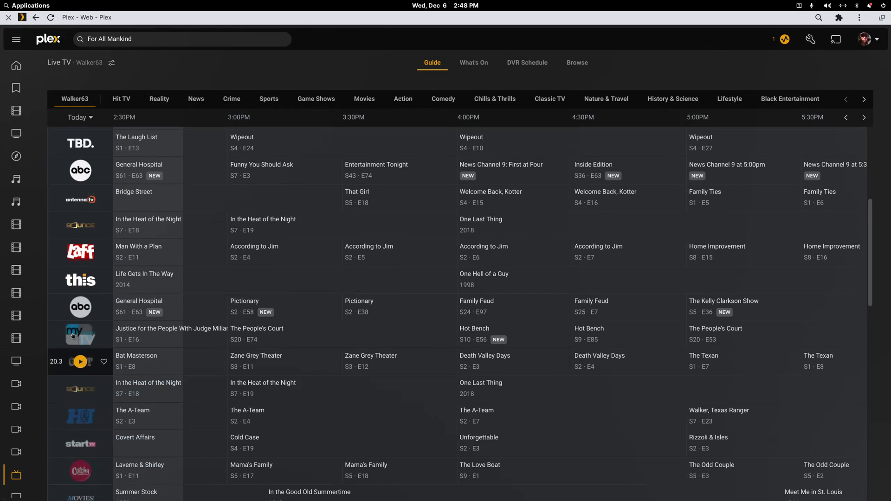
{"action": "mouse_move", "coordinate": [162, 304]}
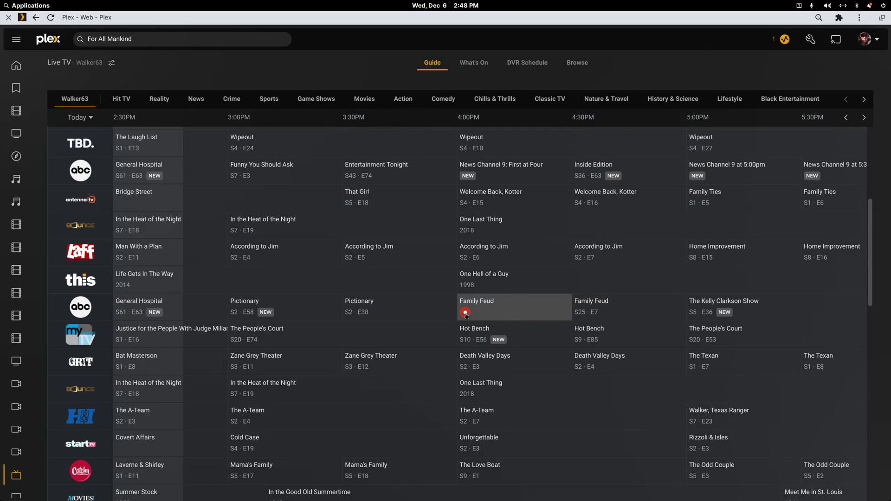
{"action": "left_click", "coordinate": [464, 313]}
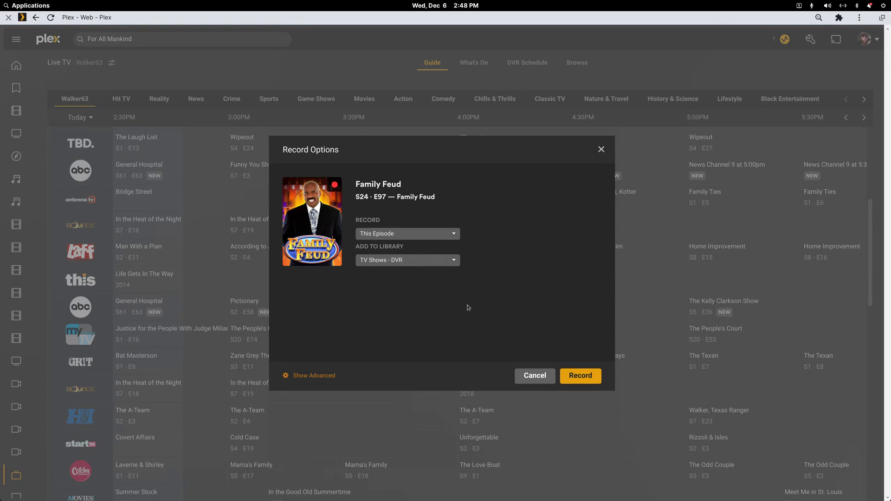
{"action": "left_click", "coordinate": [454, 263]}
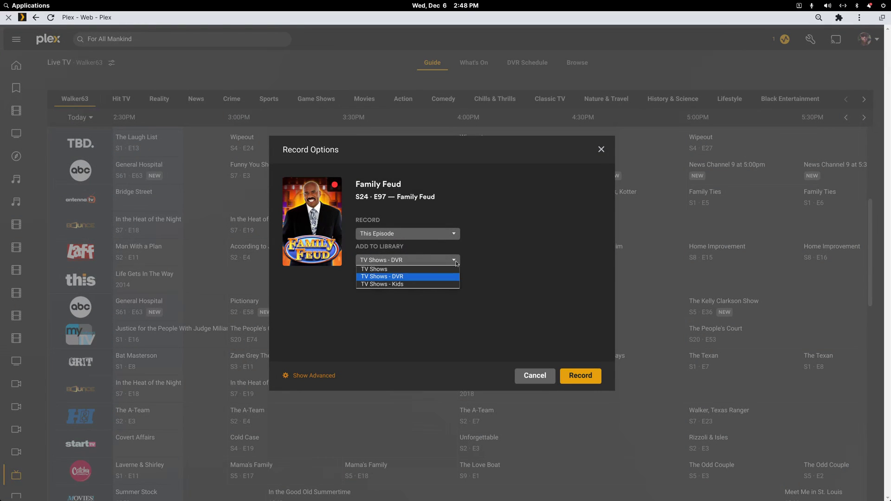
{"action": "left_click", "coordinate": [427, 276]}
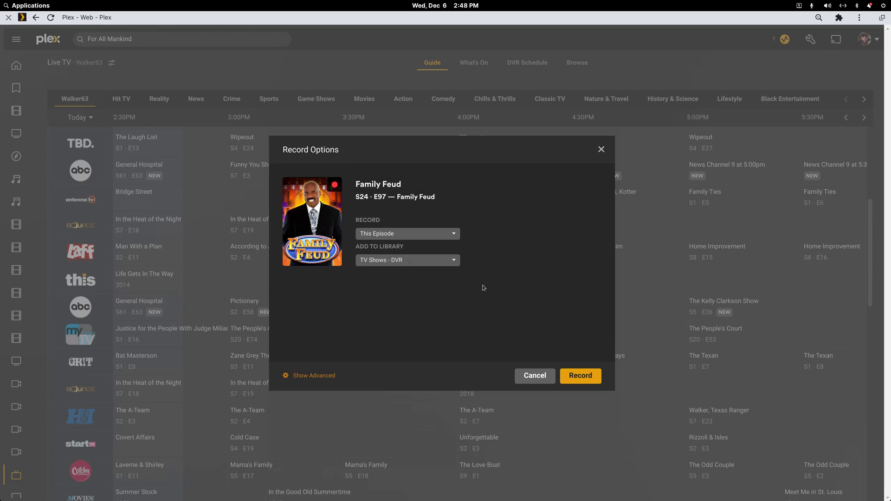
{"action": "left_click", "coordinate": [535, 375]}
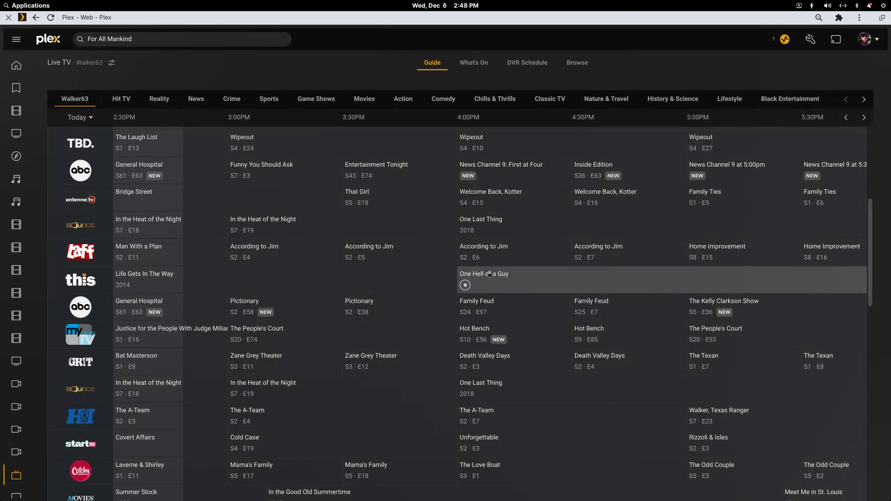
Step: Check which libraries a recording of the movie One Hell of a Guy can be added to, and cancel without recording
{"action": "left_click", "coordinate": [466, 285]}
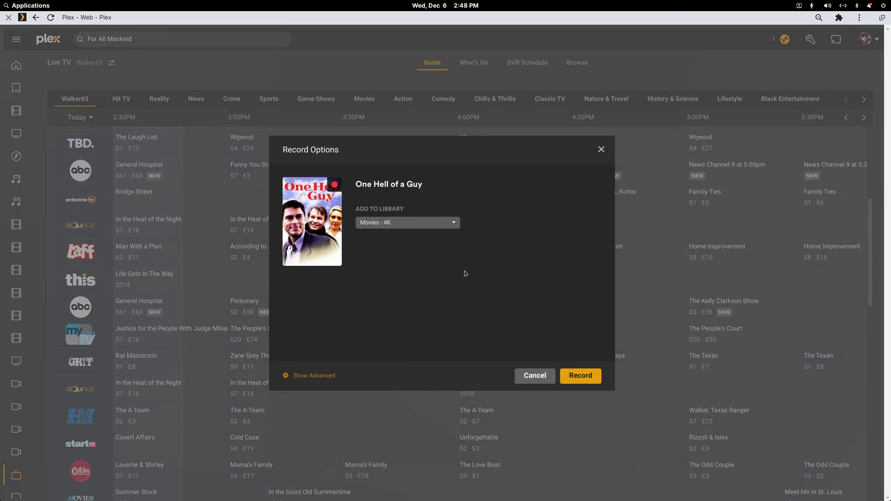
{"action": "left_click", "coordinate": [456, 224]}
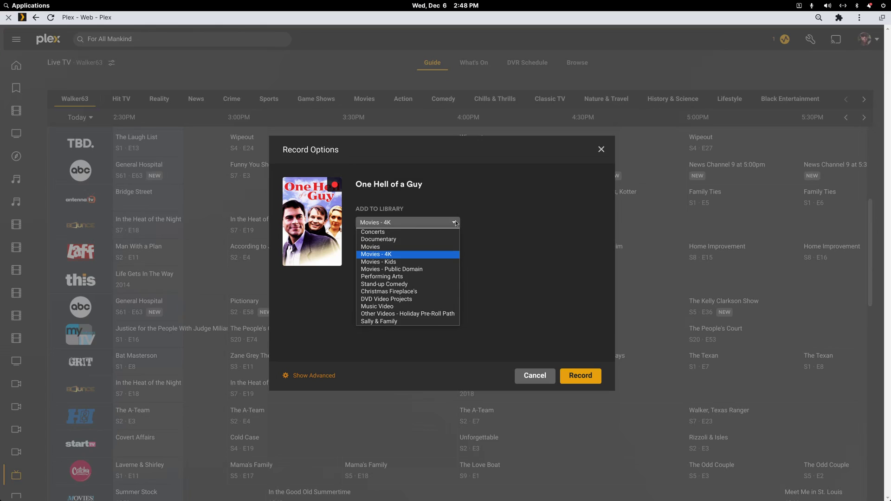
{"action": "left_click", "coordinate": [522, 375]}
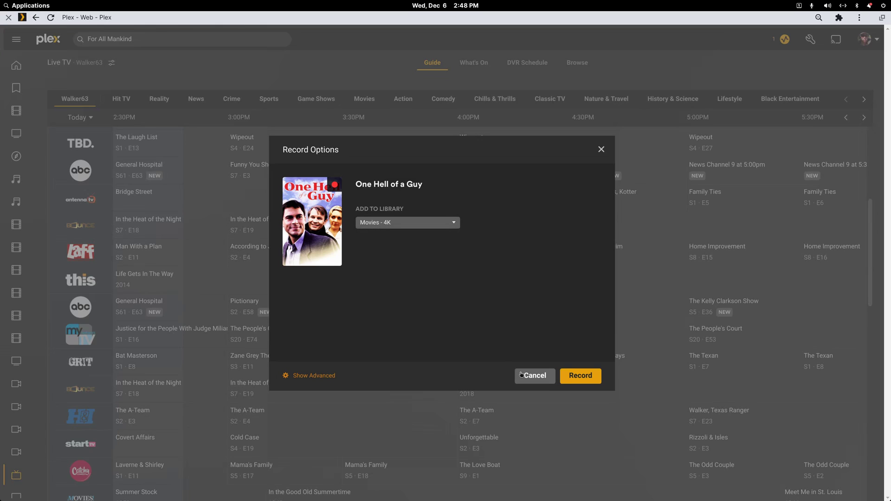
{"action": "left_click", "coordinate": [523, 374]}
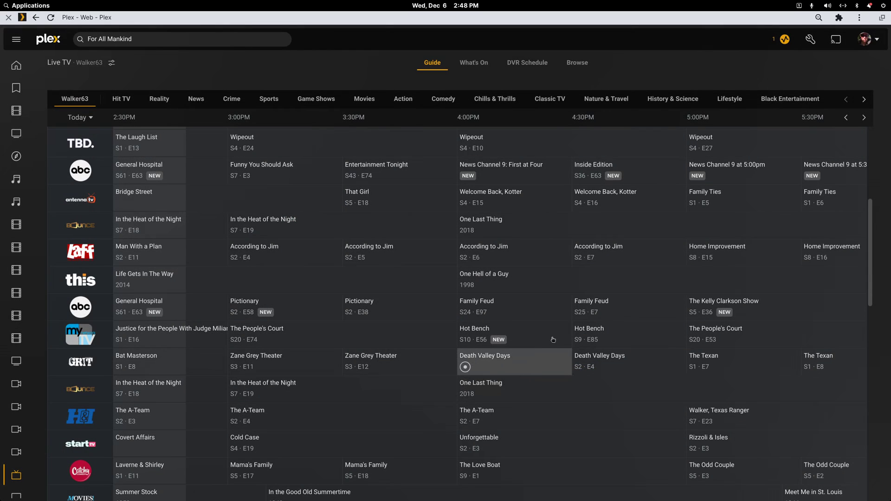
Step: Check the library choices for recording The Kelly Clarkson Show at 5:00 PM, and cancel without recording
{"action": "left_click", "coordinate": [696, 313]}
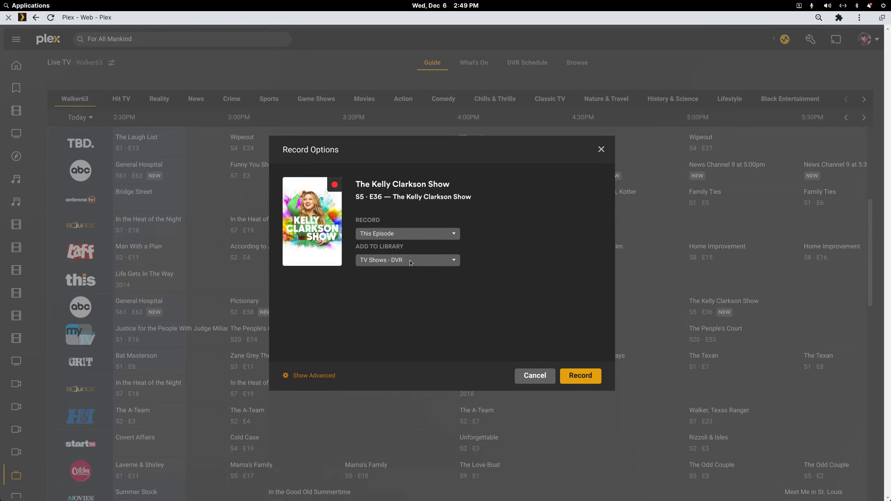
{"action": "left_click", "coordinate": [452, 263]}
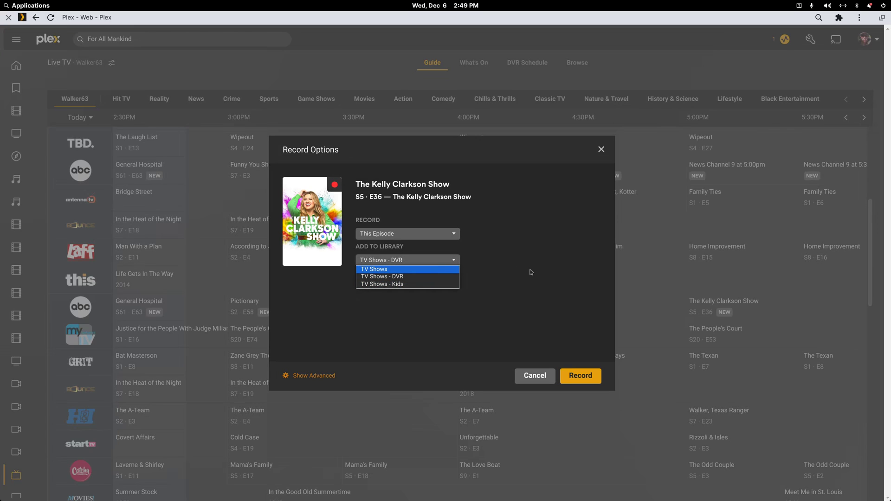
{"action": "left_click", "coordinate": [531, 272]}
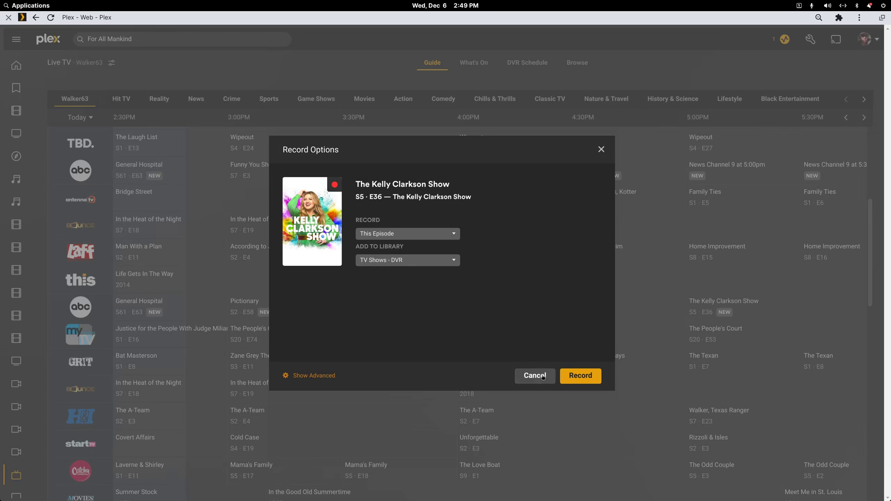
{"action": "left_click", "coordinate": [534, 375]}
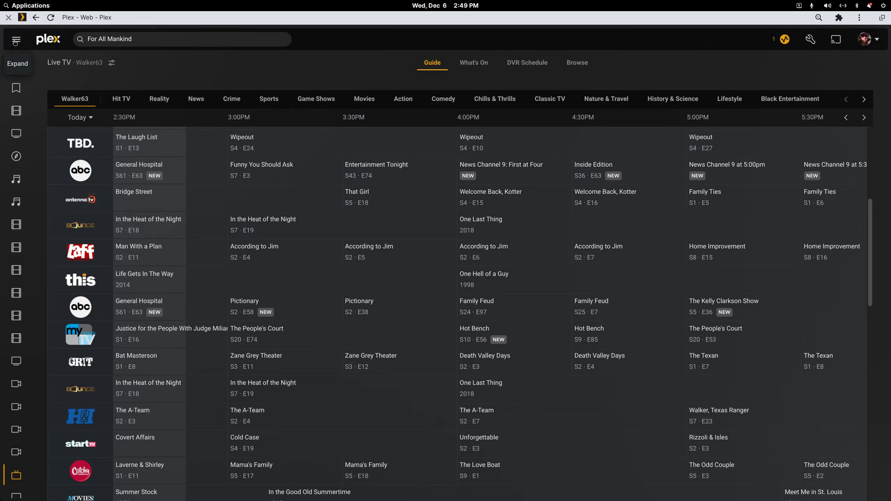
Step: Open the folder settings of the TV Shows - DVR library from the Walker63 server's library management
{"action": "left_click", "coordinate": [811, 40]}
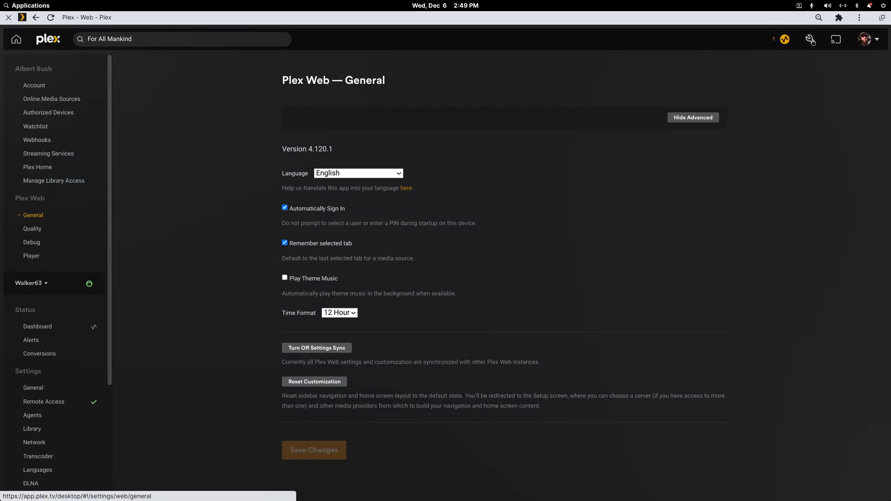
{"action": "scroll", "coordinate": [58, 362], "scroll_direction": "down", "scroll_amount": 3}
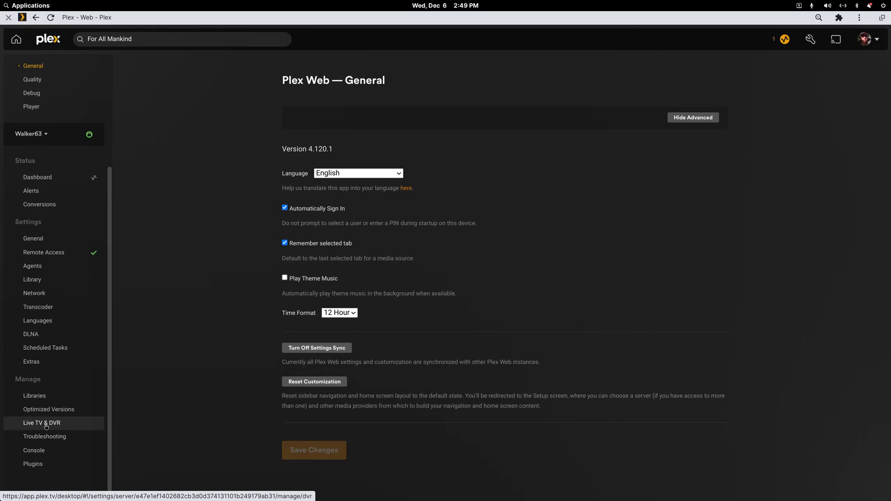
{"action": "left_click", "coordinate": [35, 395]}
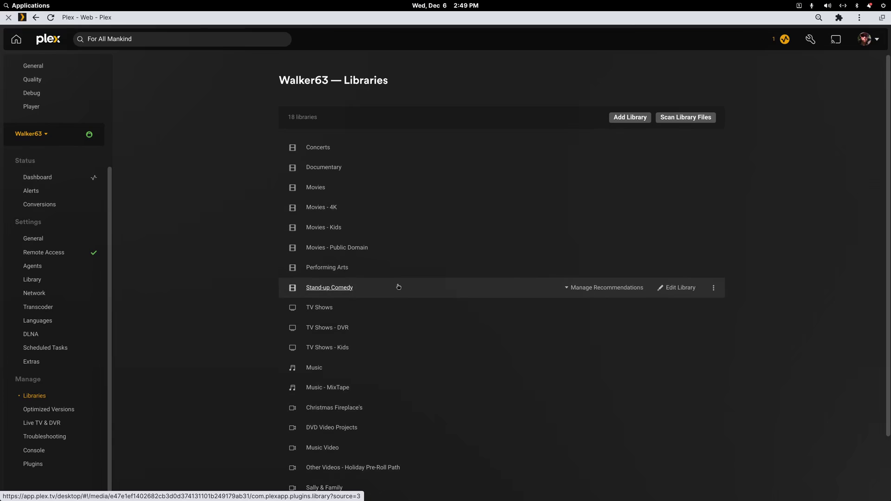
{"action": "scroll", "coordinate": [398, 288], "scroll_direction": "down", "scroll_amount": 2}
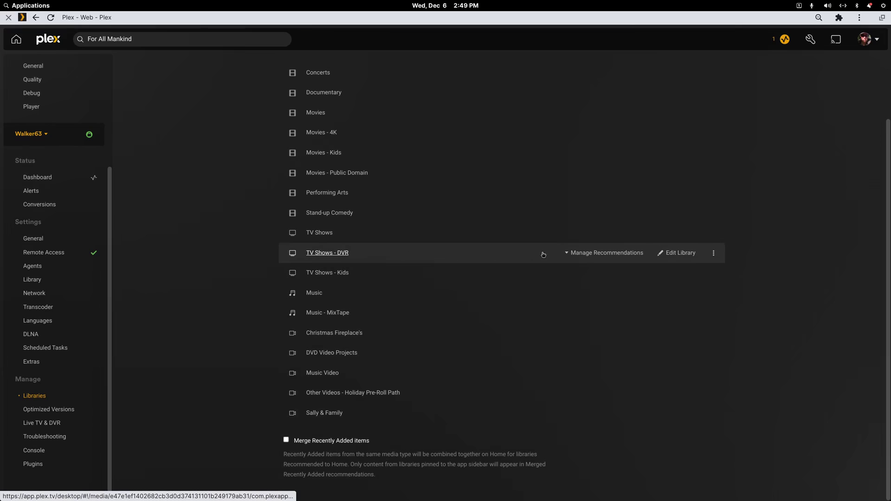
{"action": "left_click", "coordinate": [674, 255]}
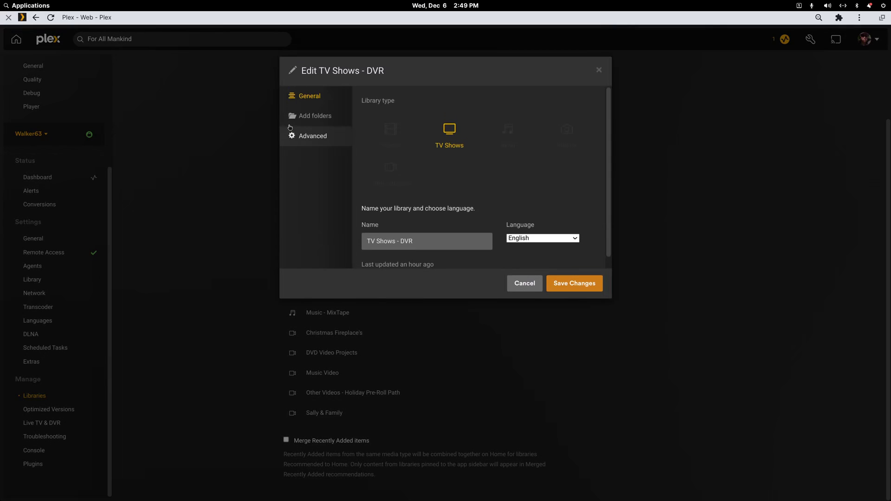
{"action": "left_click", "coordinate": [302, 115]}
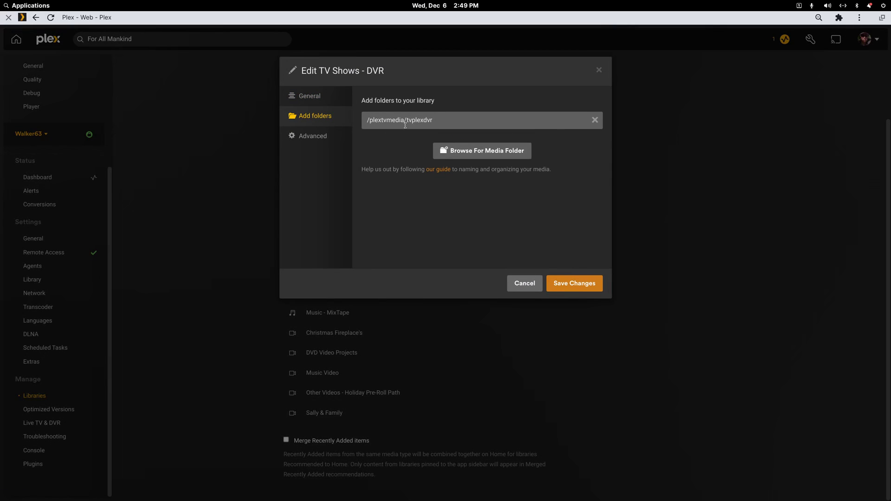
Step: Browse the server's media folders and the contents of plextvmedia, and leave the library editor without adding a folder or saving
{"action": "left_click", "coordinate": [496, 150]}
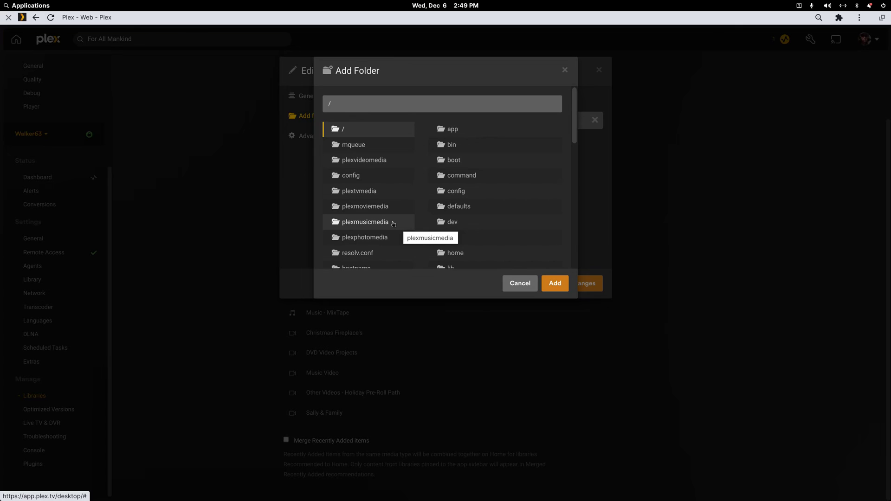
{"action": "scroll", "coordinate": [381, 204], "scroll_direction": "down", "scroll_amount": 2}
{"action": "scroll", "coordinate": [379, 198], "scroll_direction": "down", "scroll_amount": 1}
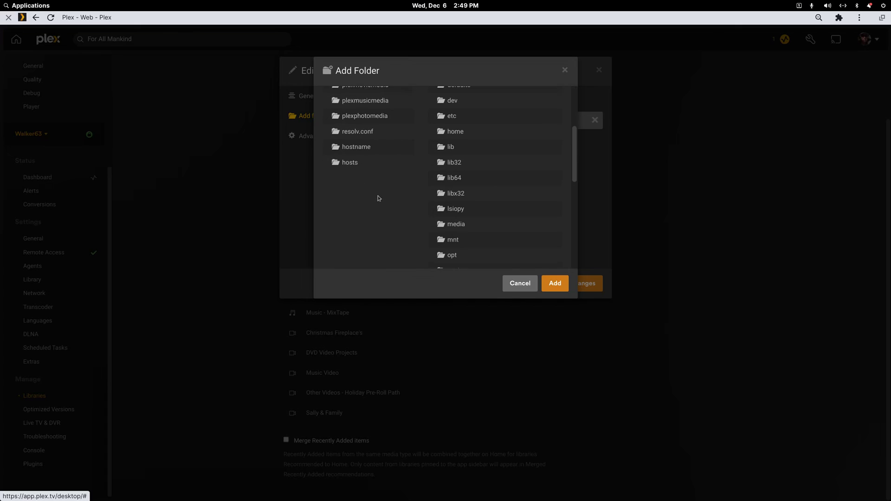
{"action": "scroll", "coordinate": [377, 196], "scroll_direction": "up", "scroll_amount": 2}
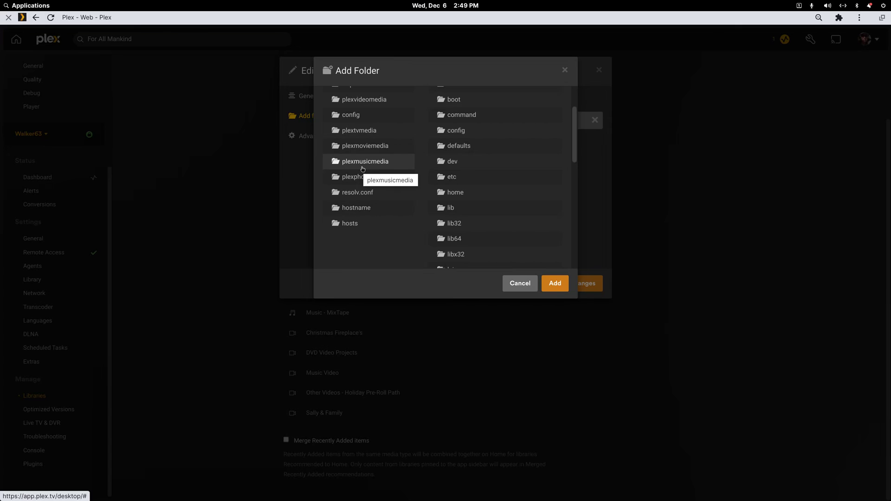
{"action": "scroll", "coordinate": [380, 180], "scroll_direction": "up", "scroll_amount": 2}
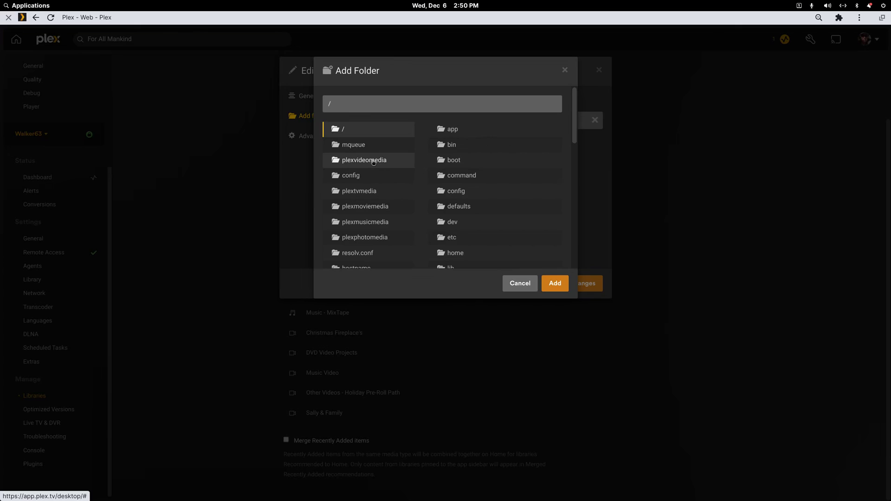
{"action": "left_click", "coordinate": [365, 192]}
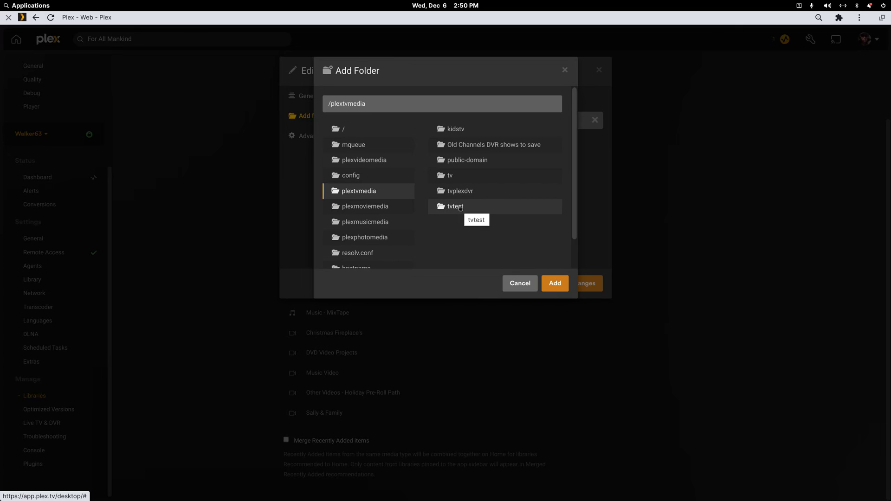
{"action": "left_click", "coordinate": [516, 287]}
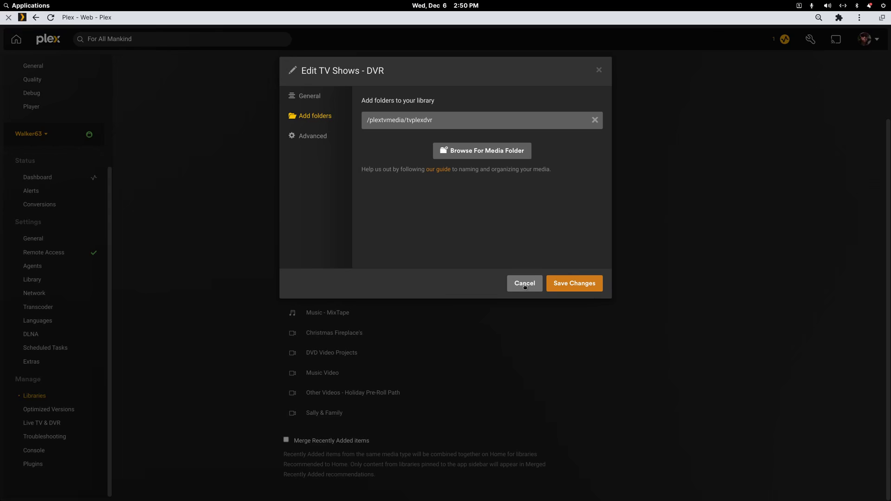
{"action": "left_click", "coordinate": [525, 285]}
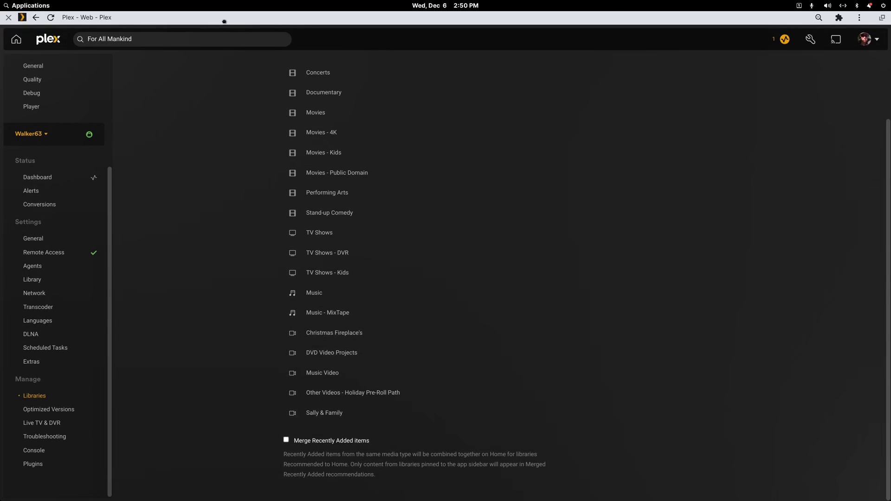
Step: Restore the browser window's size and switch to the other browser window with the DebianTest Live TV guide
{"action": "double_click", "coordinate": [225, 20]}
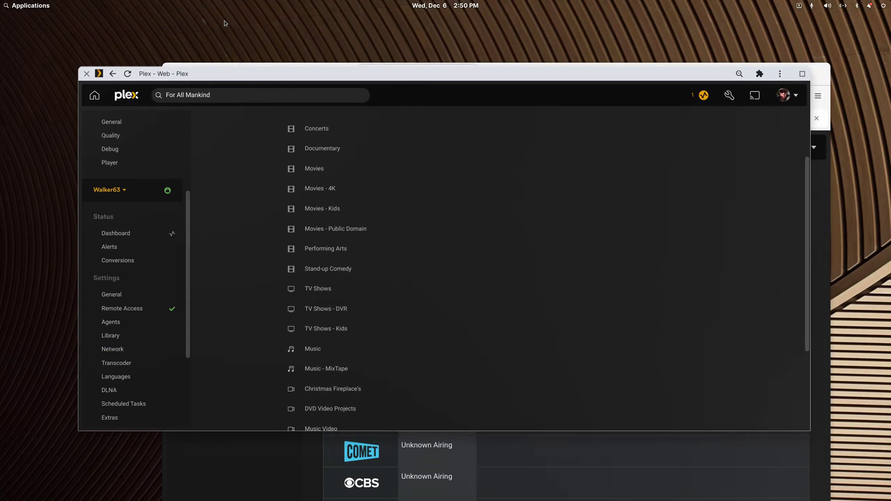
{"action": "left_click", "coordinate": [517, 462]}
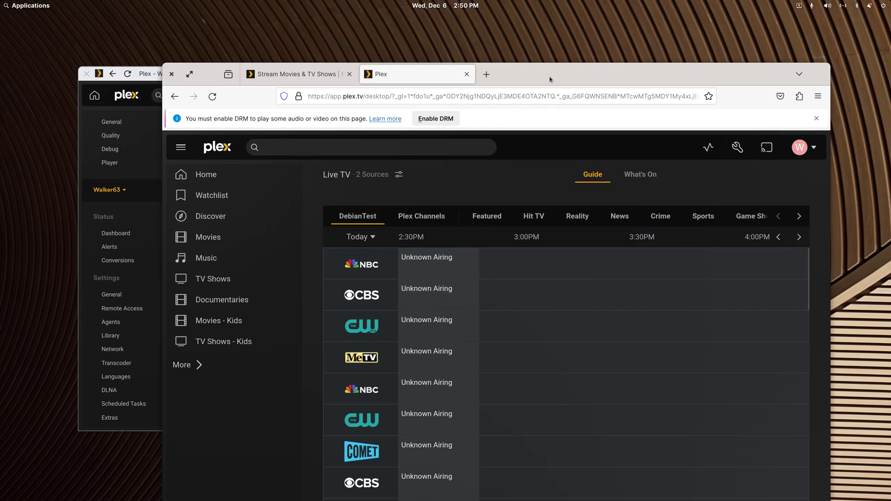